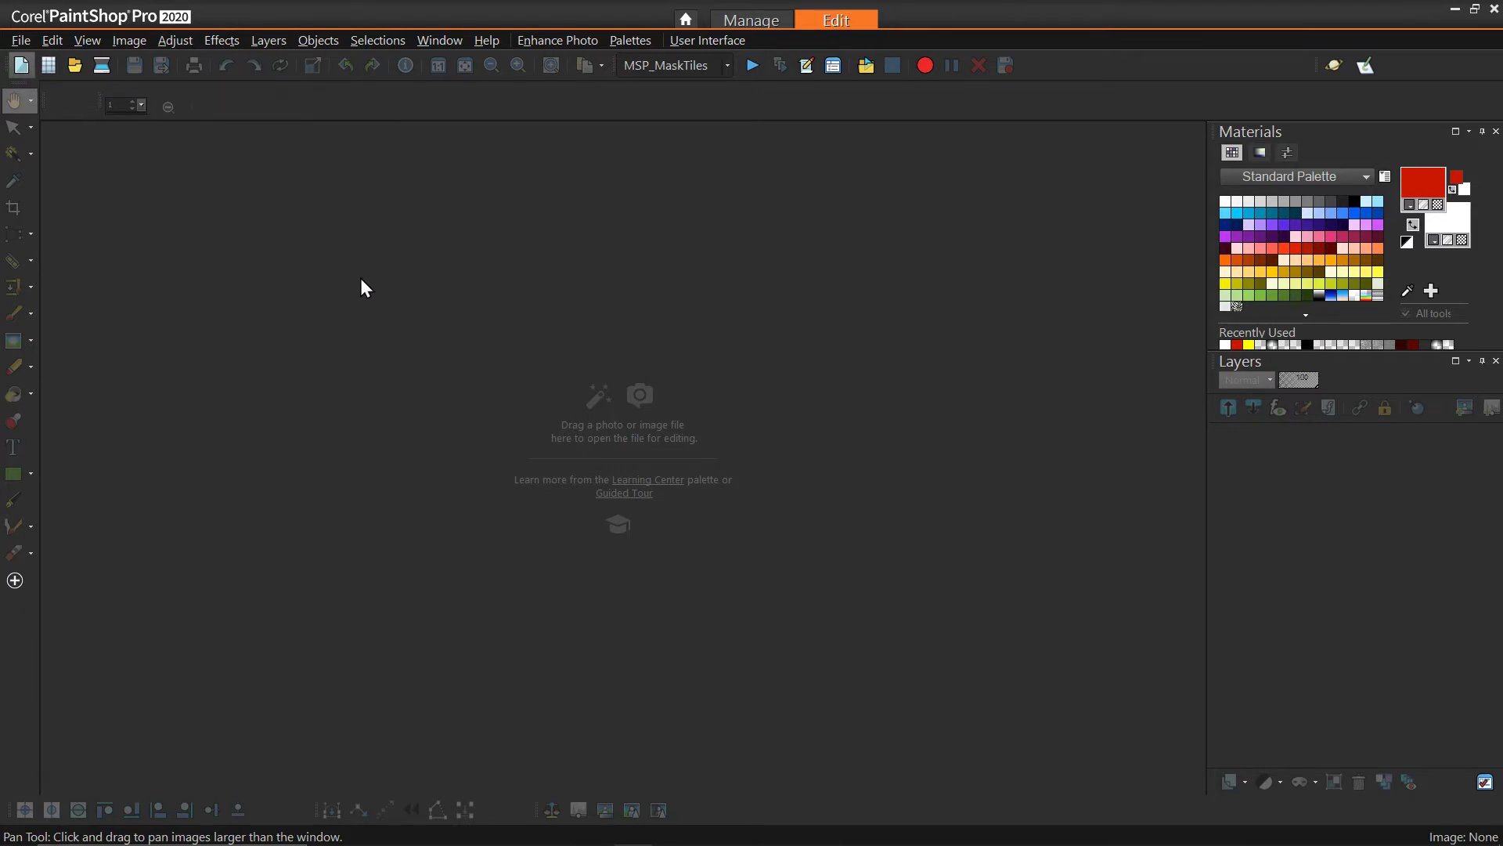
- Create a new 1080 x 1080 pixel image from the Square-1080 user preset
key("ctrl+n")
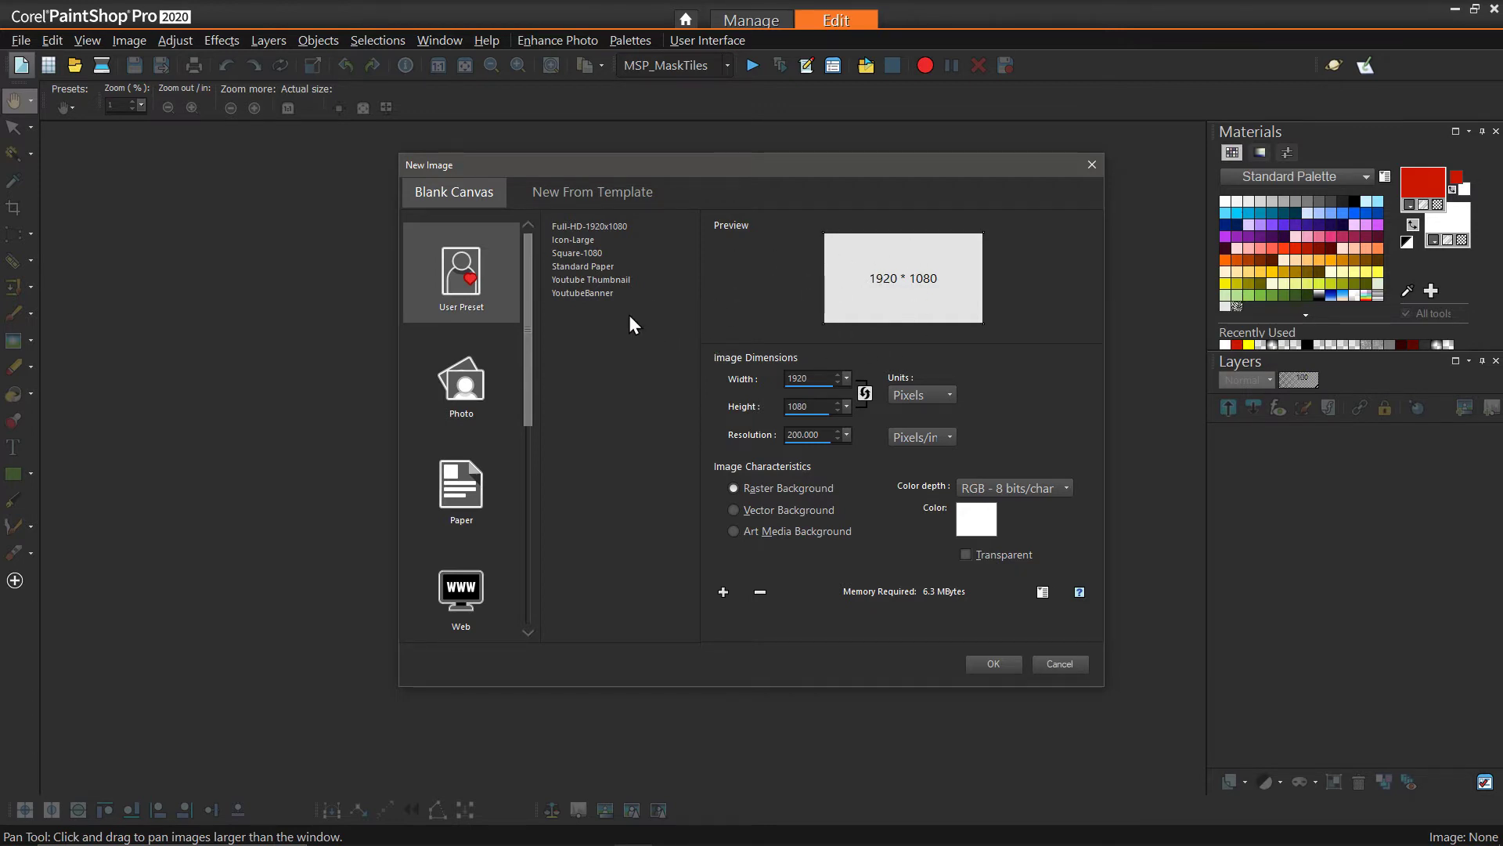
left_click(577, 253)
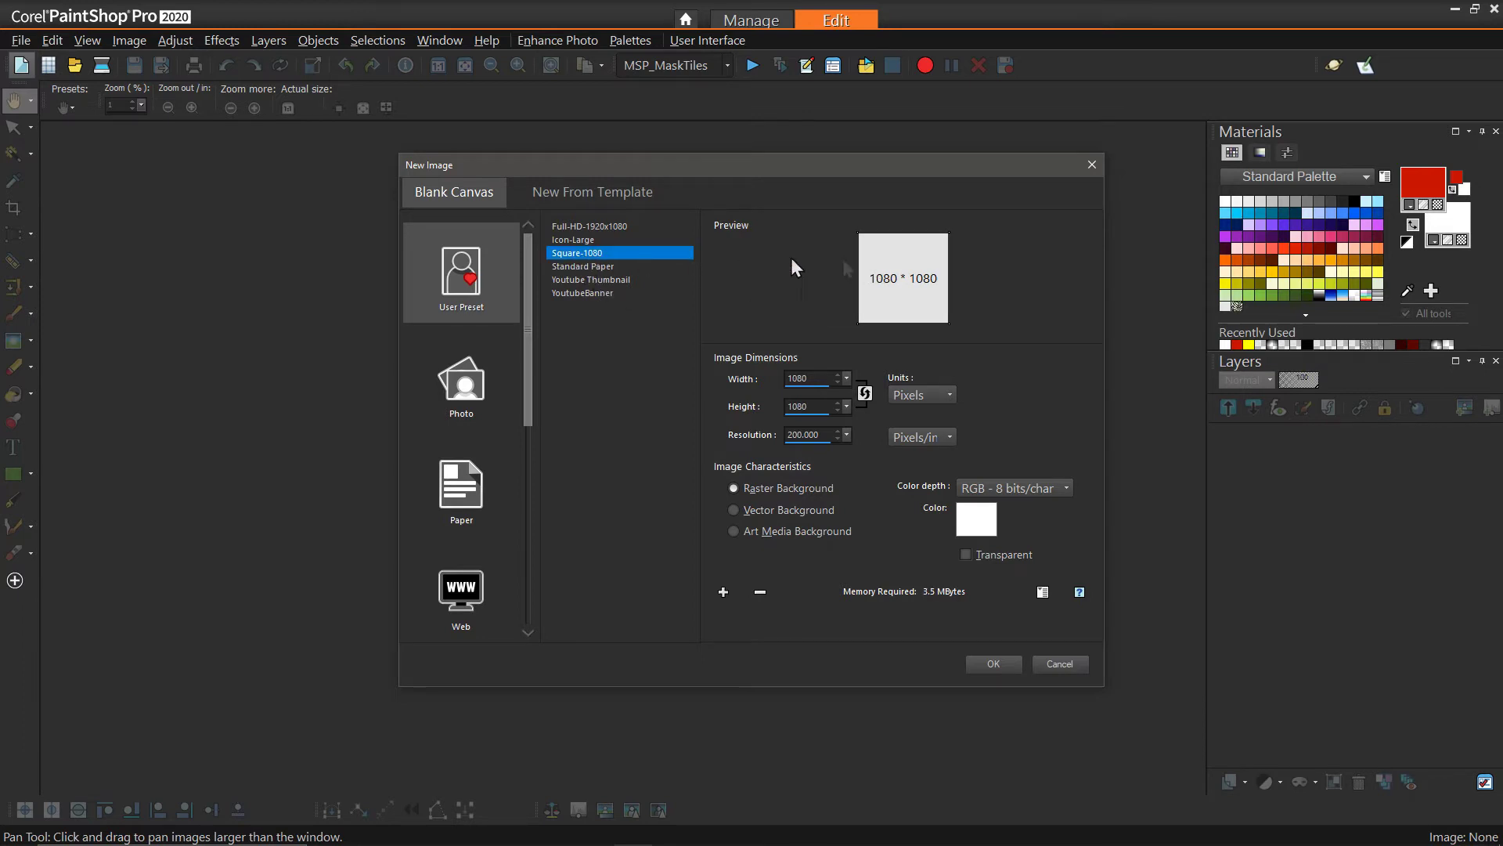
left_click(992, 663)
scroll(712, 325, "down", 2)
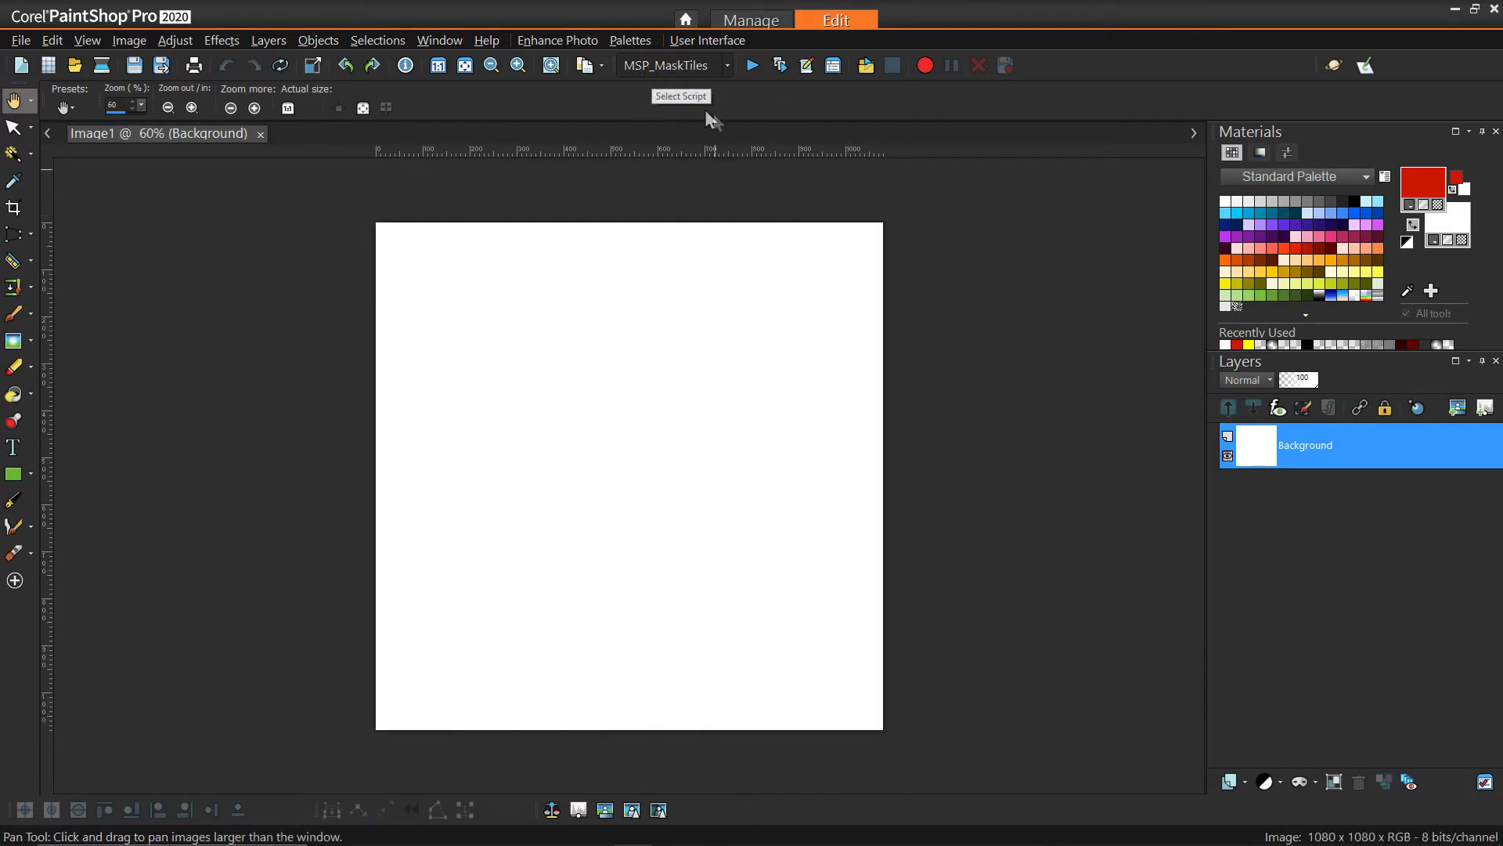
- Run the MSP_MaskTiles script on the blank square image with 2 rows and 2 columns
left_click(749, 68)
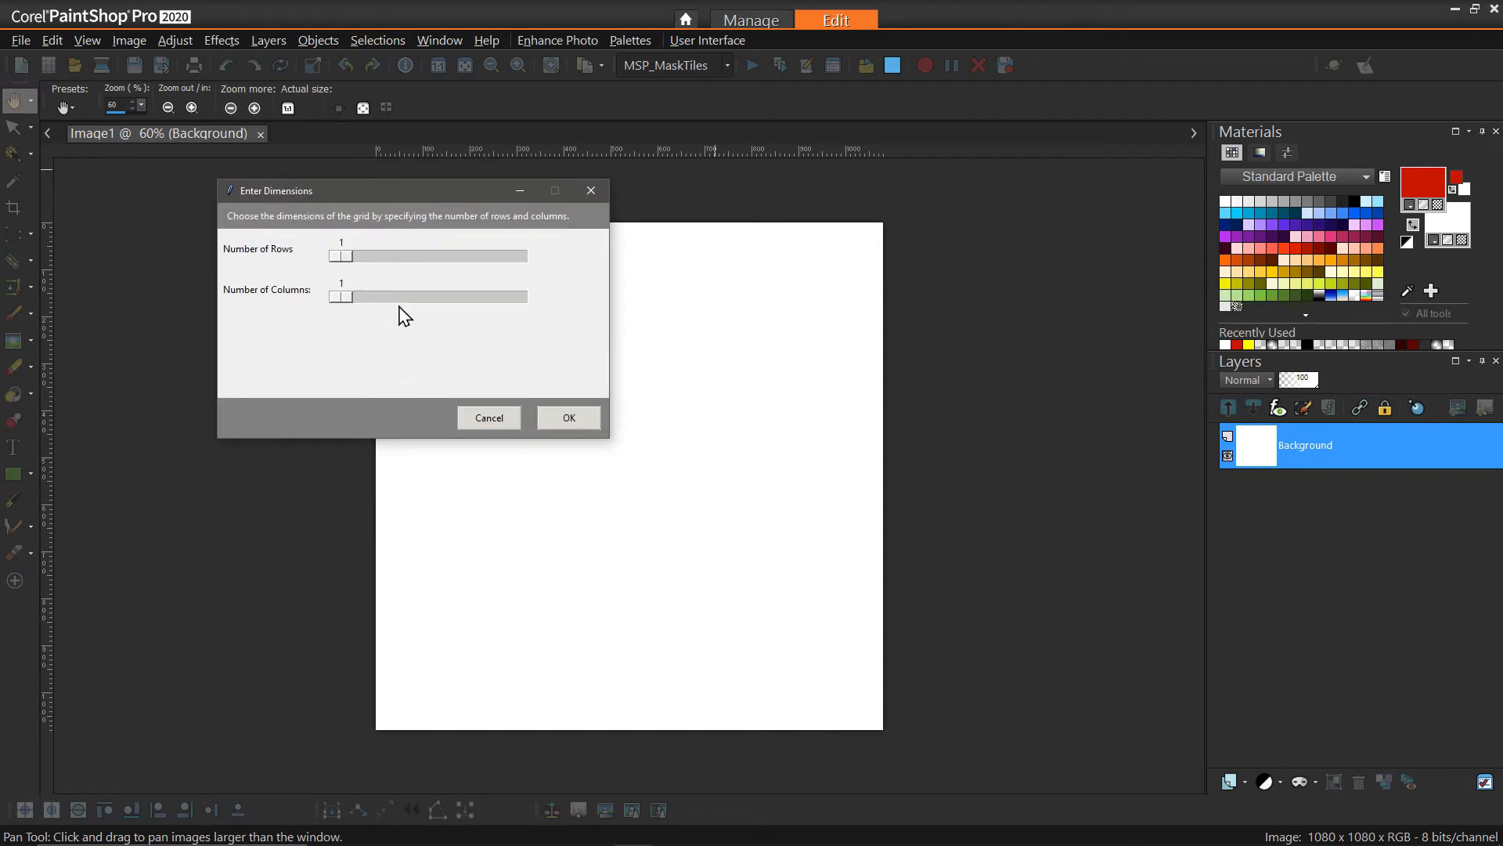
left_click_drag(342, 259, 357, 301)
left_click(569, 419)
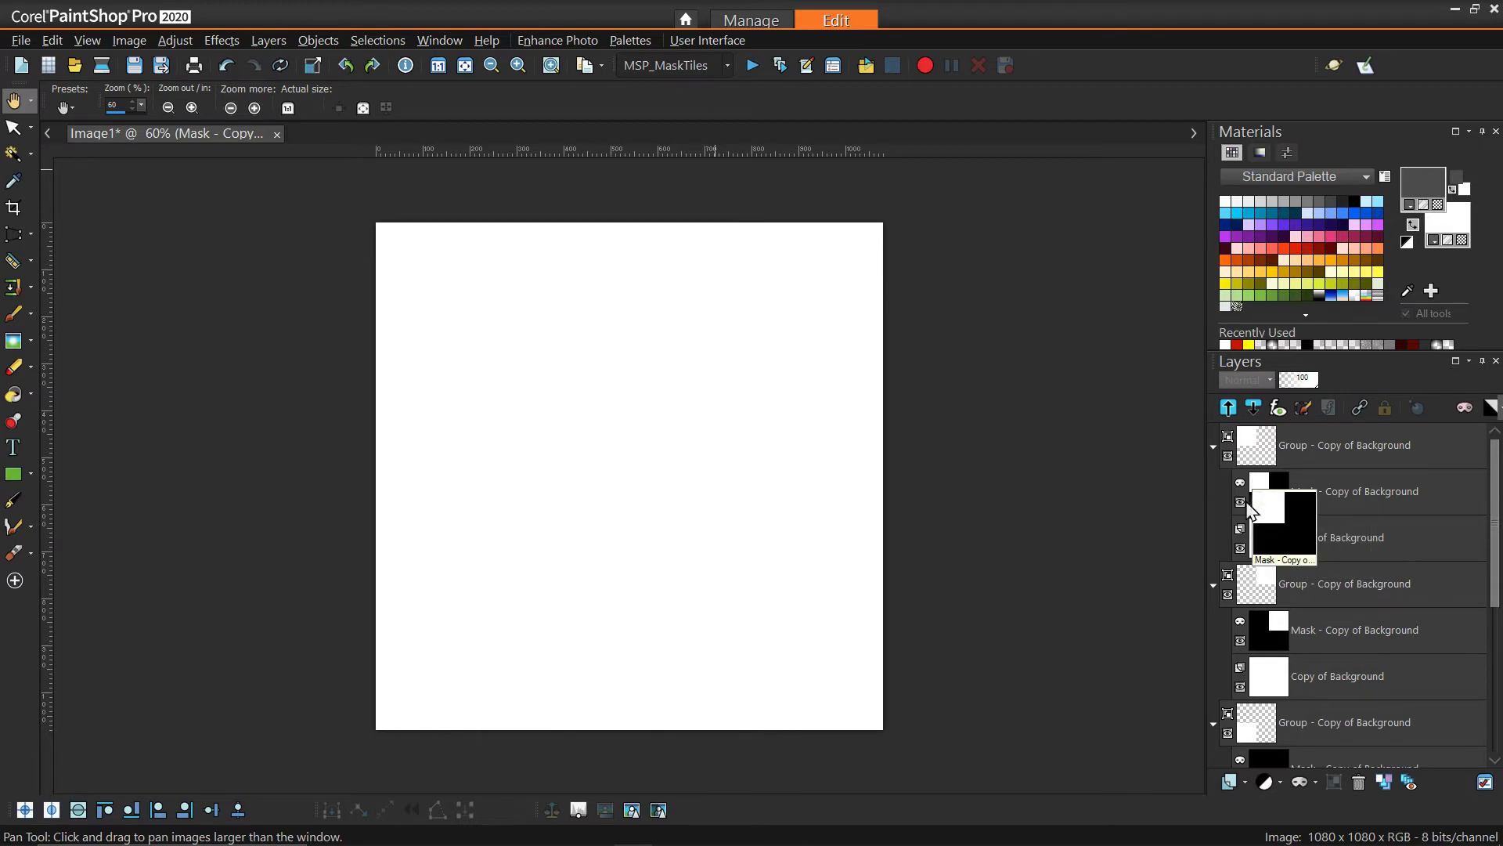
mouse_move(1268, 501)
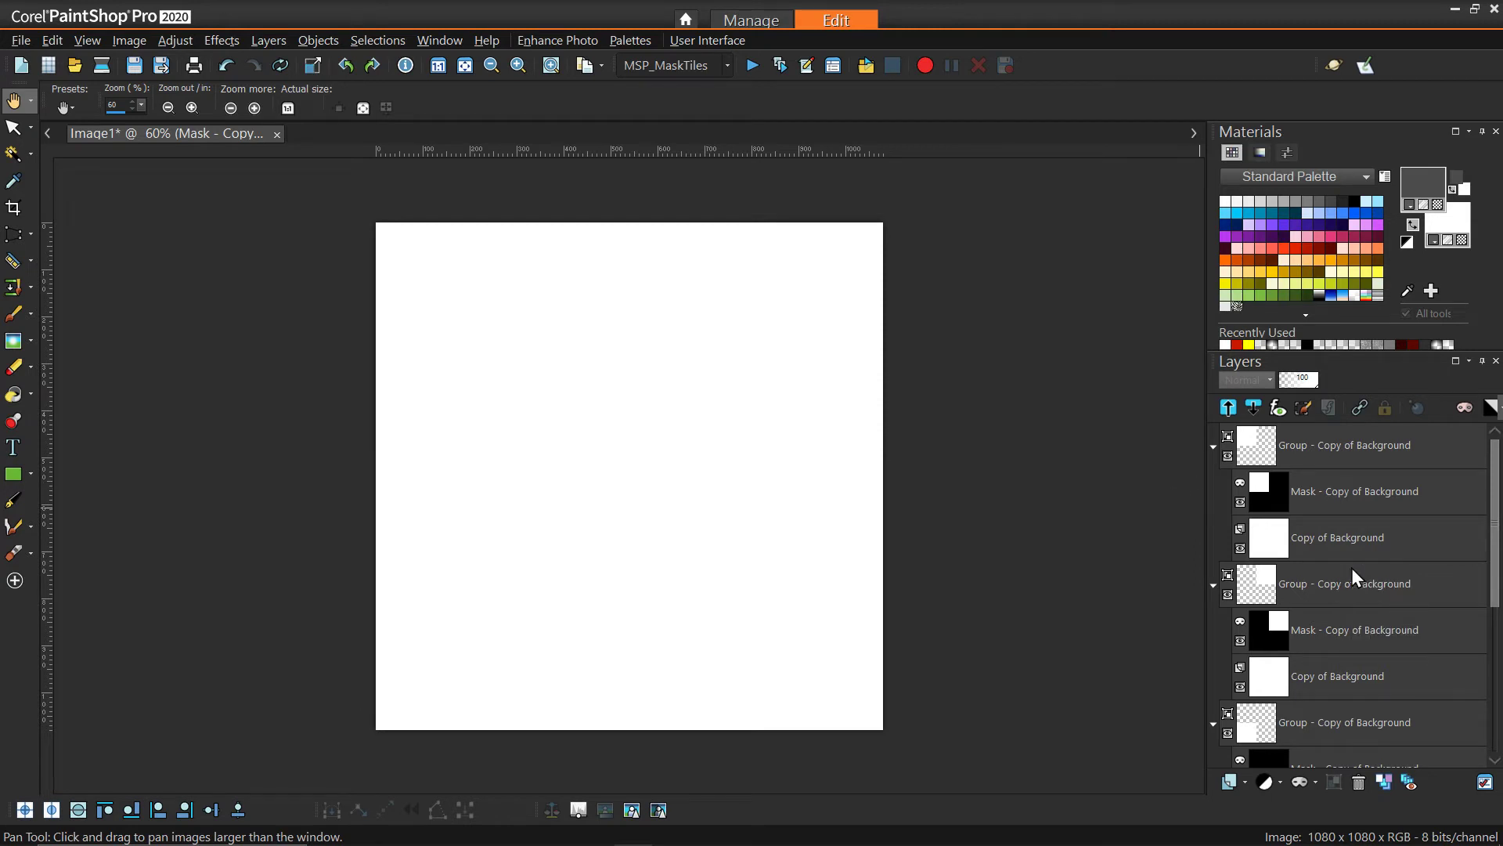
mouse_move(1357, 578)
- Add the scarlet_witch_rendered image below the first group's mask, scale it to about 24.8%, and centre the woman in the upper-left tile
left_click_drag(1501, 484, 1298, 505)
left_click_drag(1299, 510, 1299, 510)
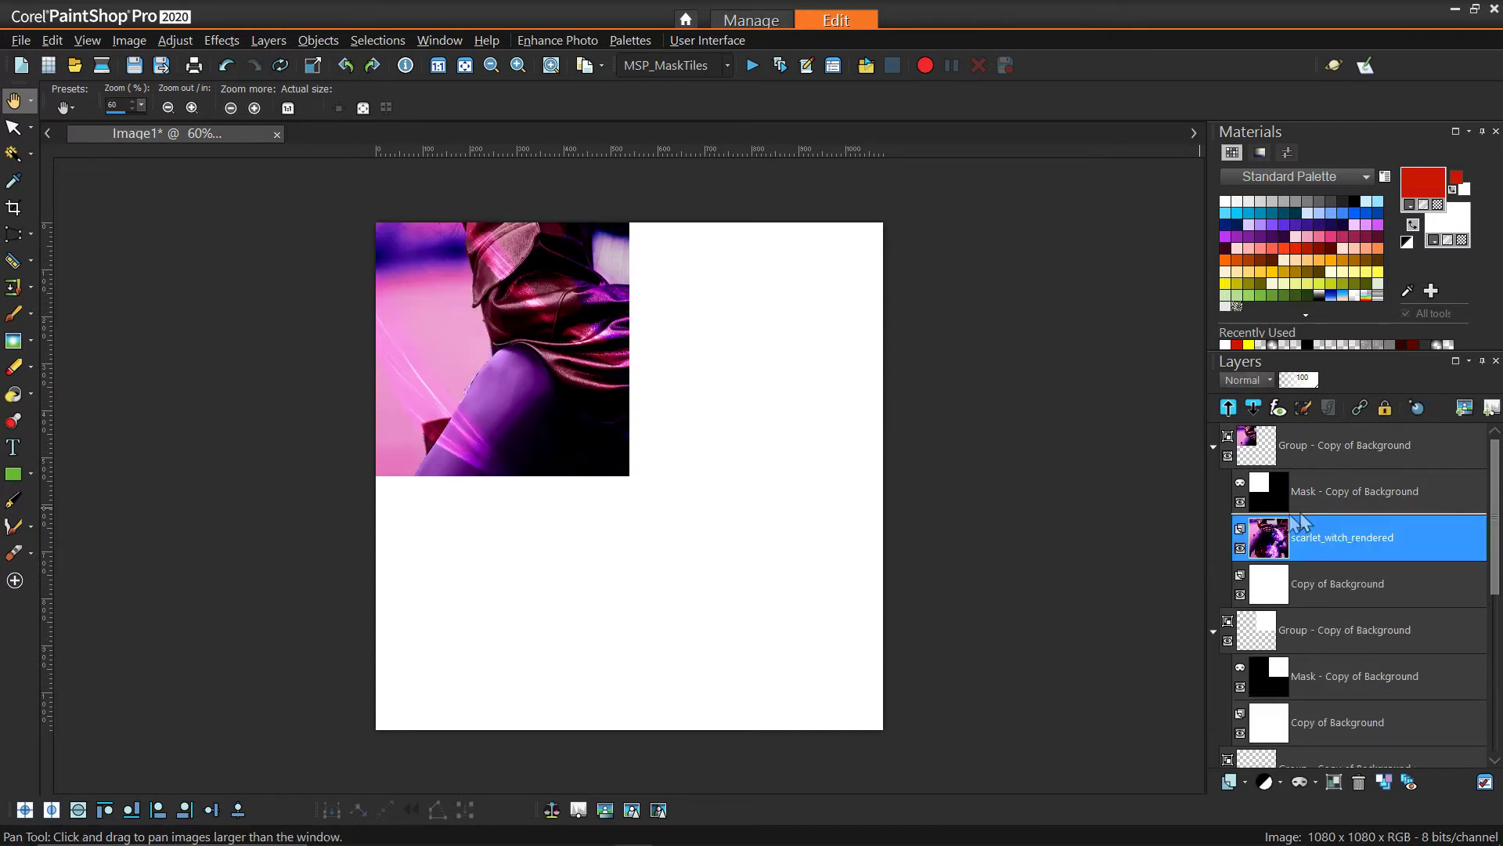
left_click(14, 127)
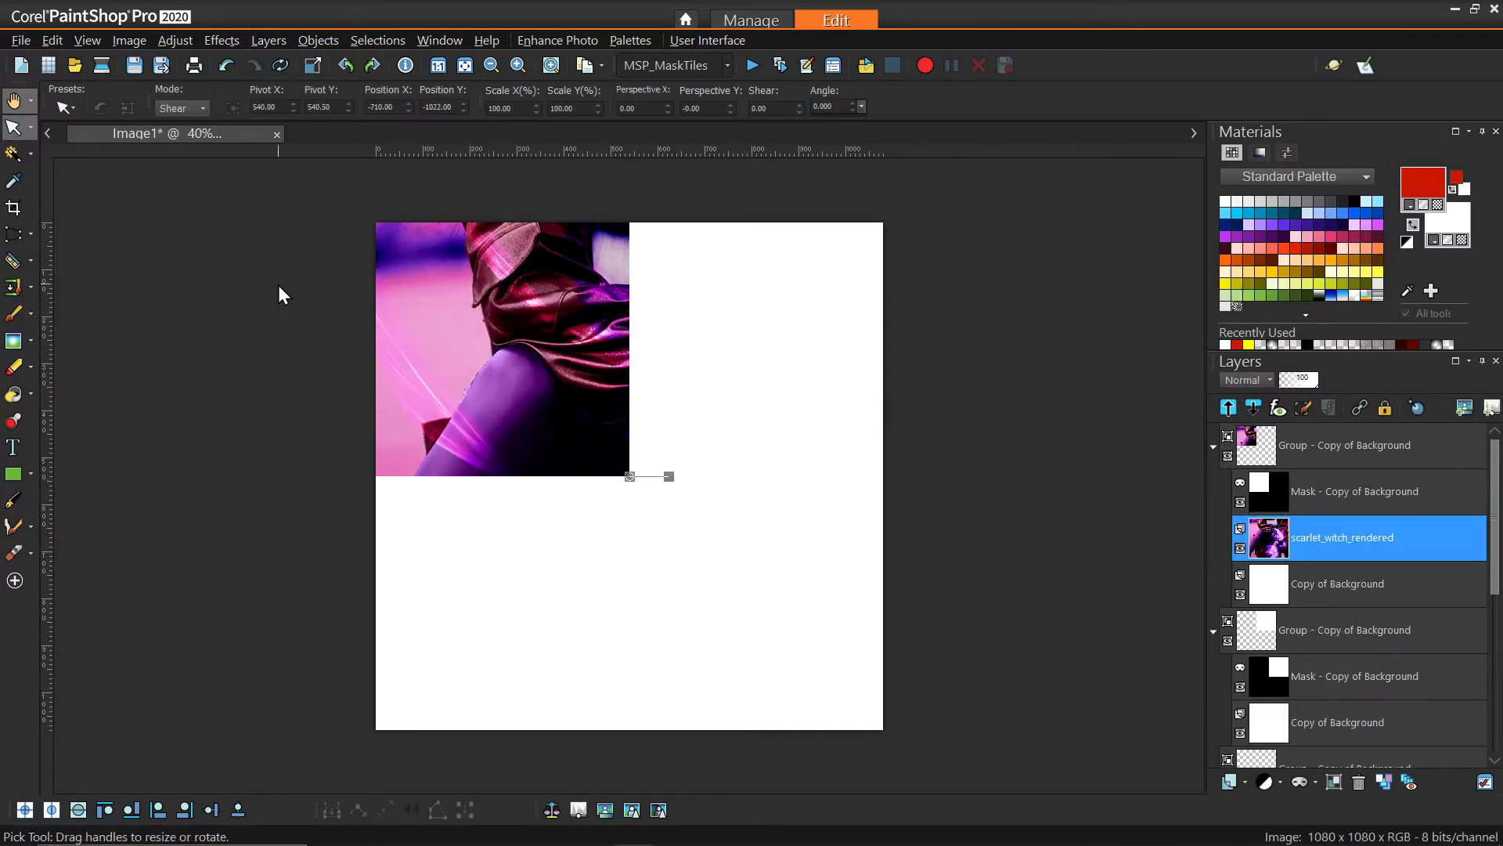
scroll(279, 285, "down", 3)
scroll(279, 285, "down", 1)
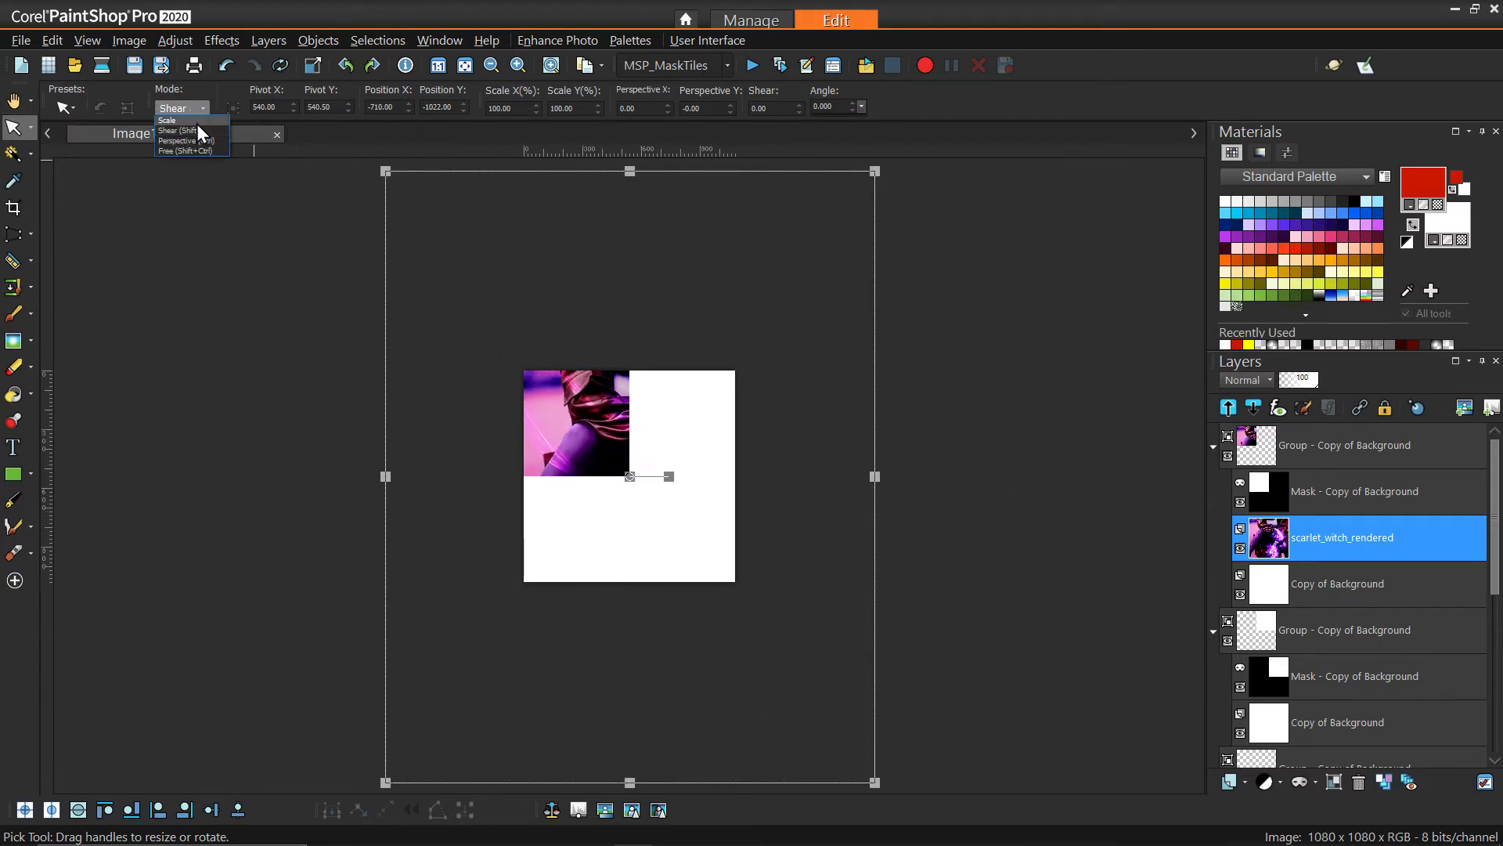
left_click(197, 122)
left_click_drag(869, 778, 653, 469)
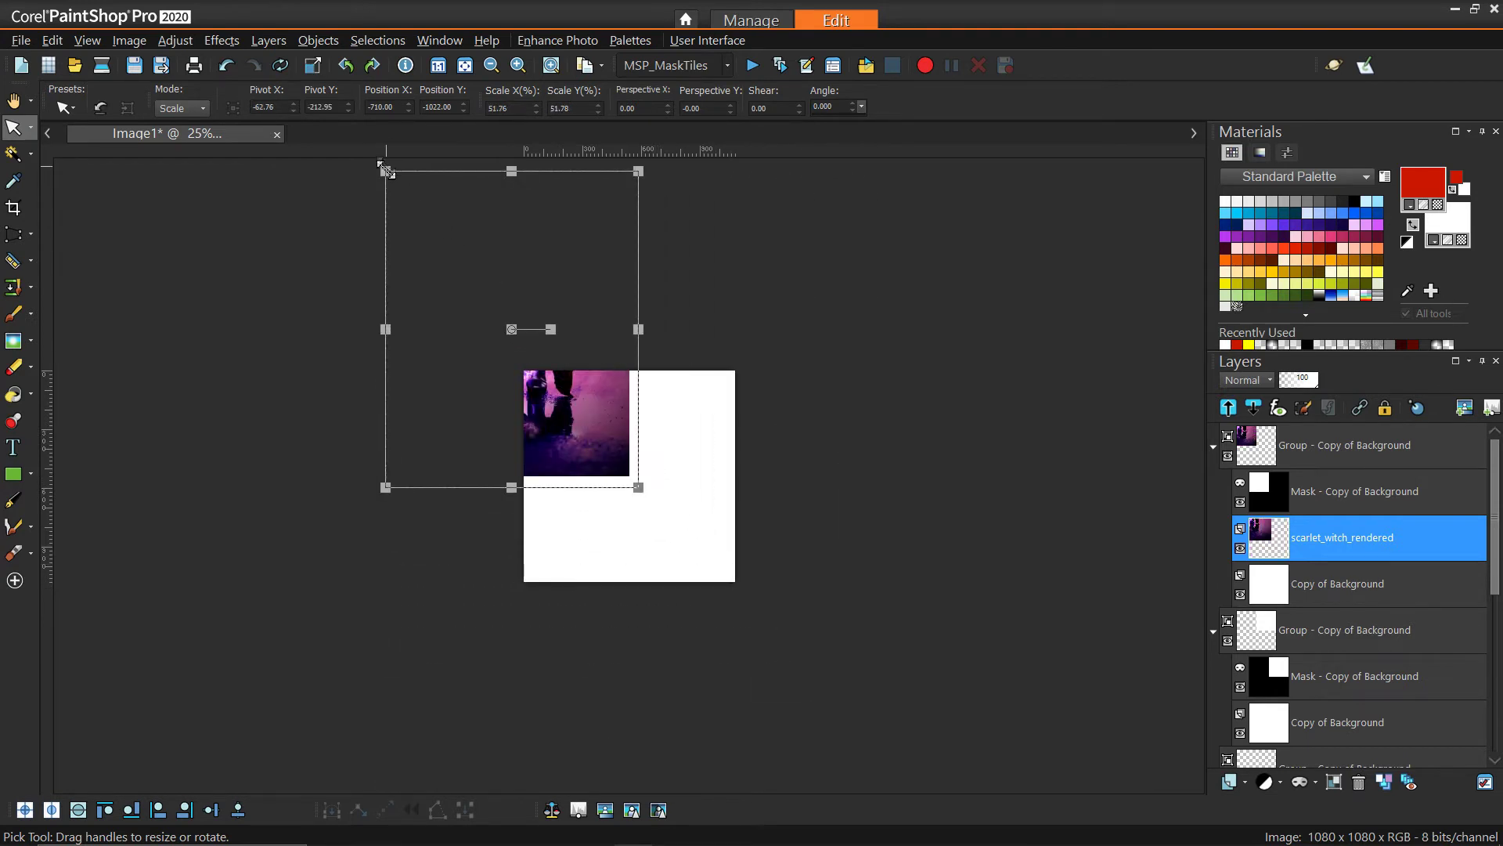
left_click_drag(386, 171, 517, 335)
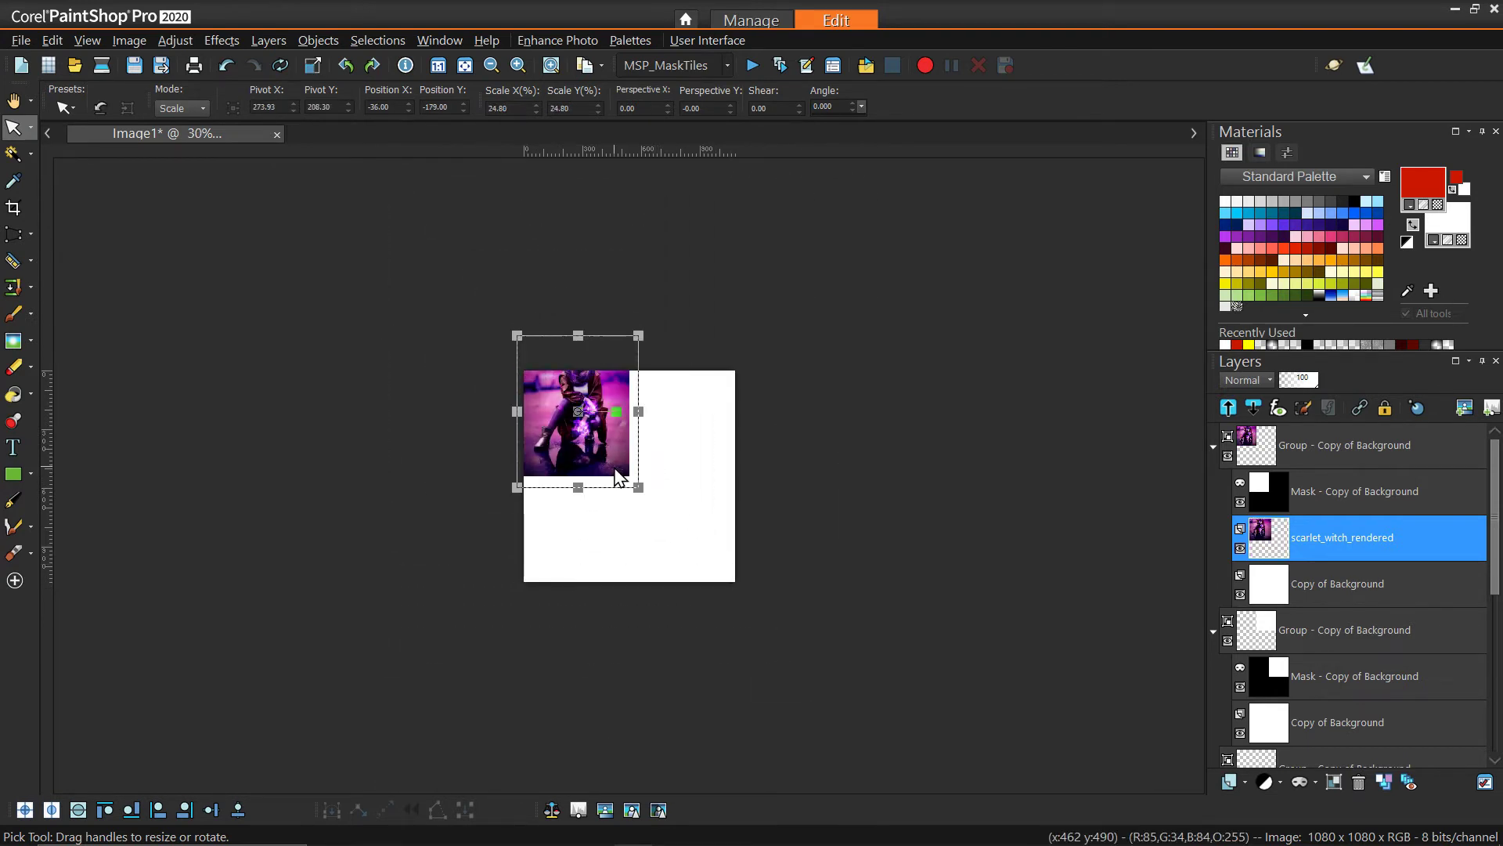
scroll(618, 476, "up", 2)
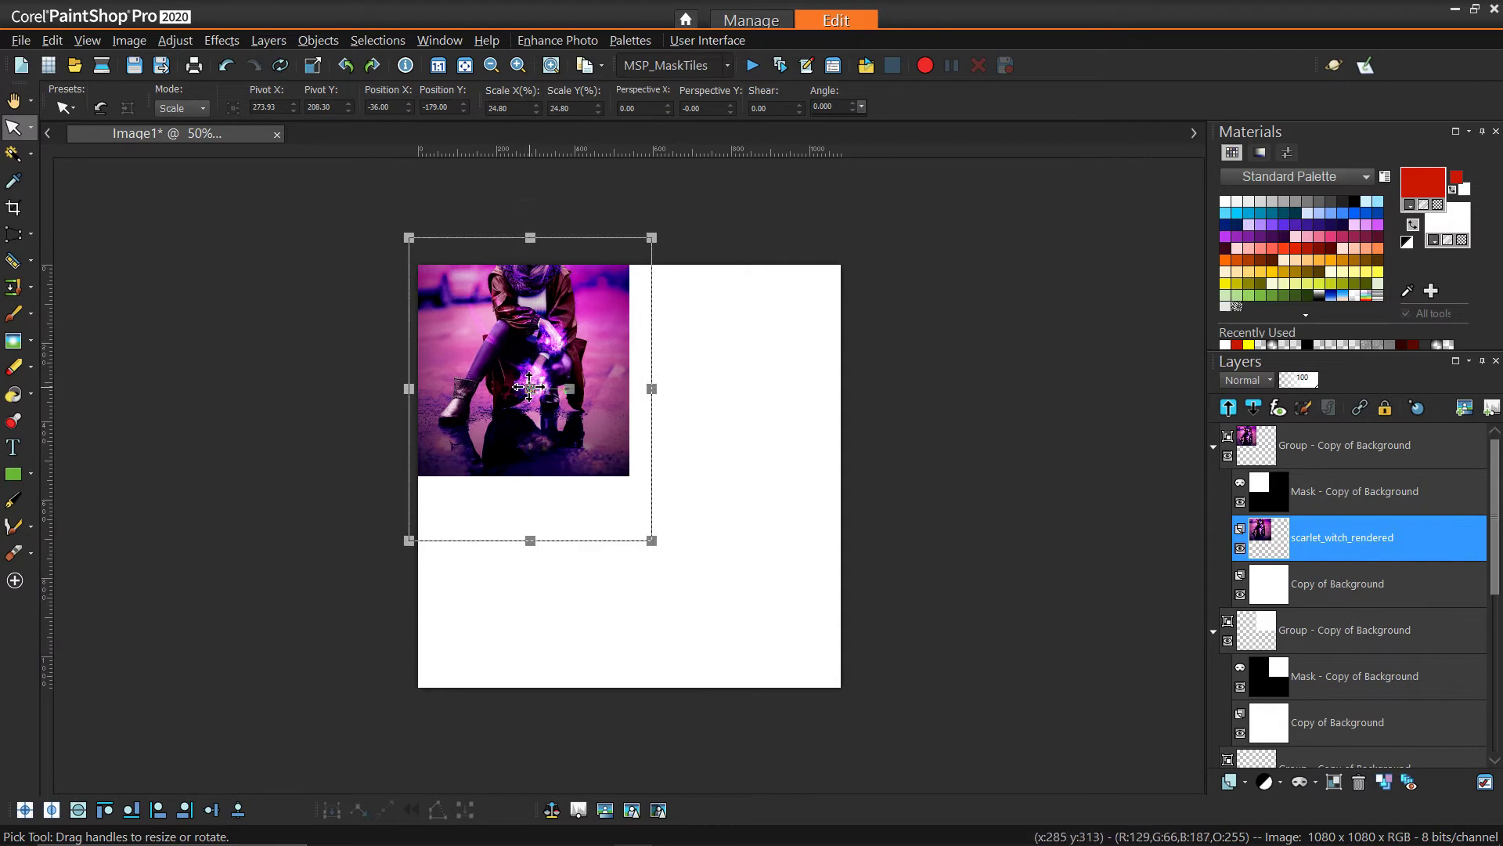
left_click_drag(529, 387, 528, 397)
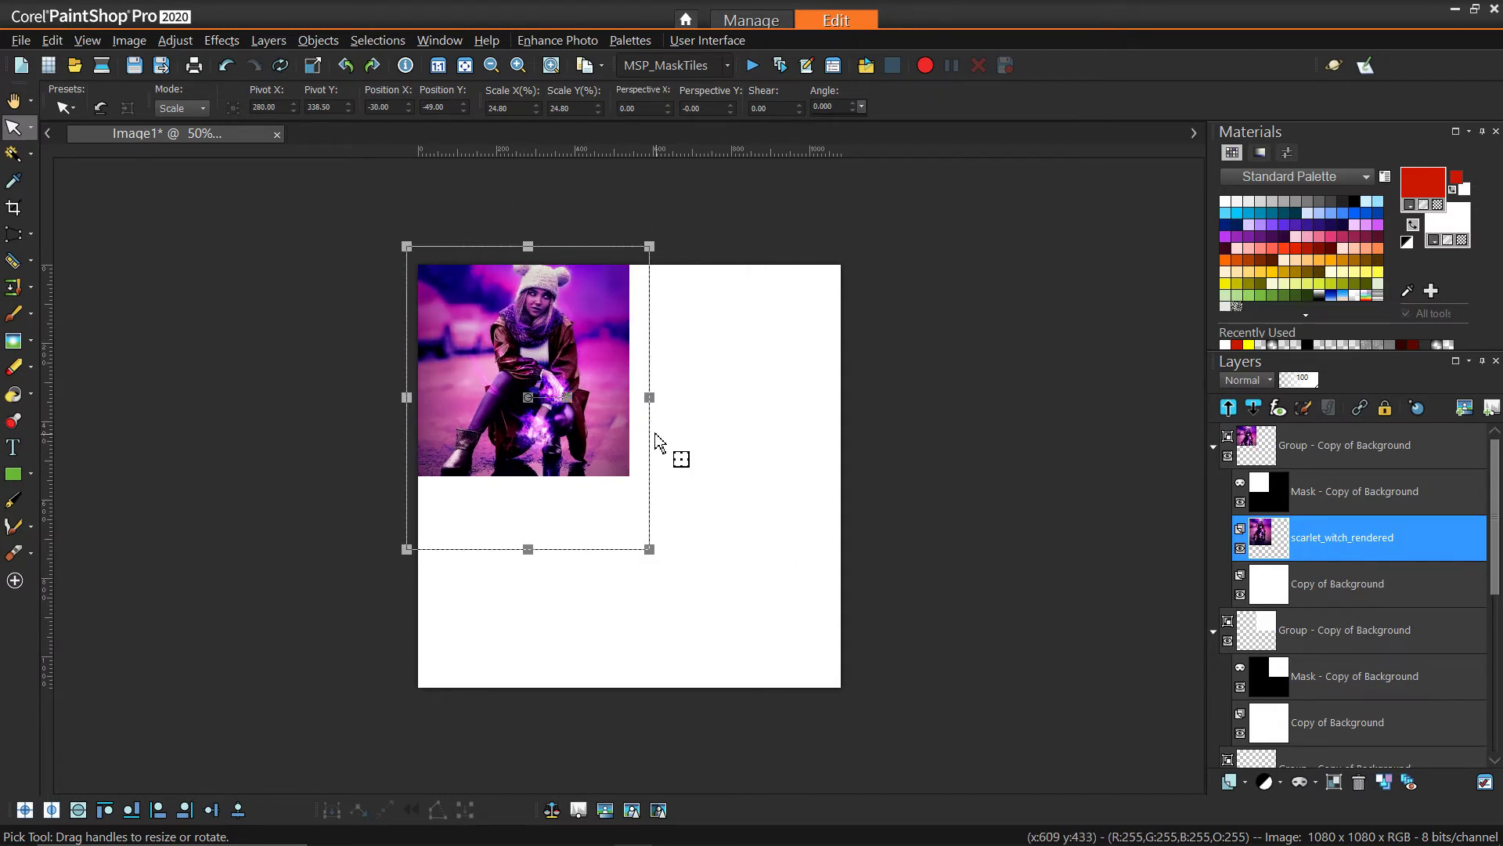
left_click(1214, 446)
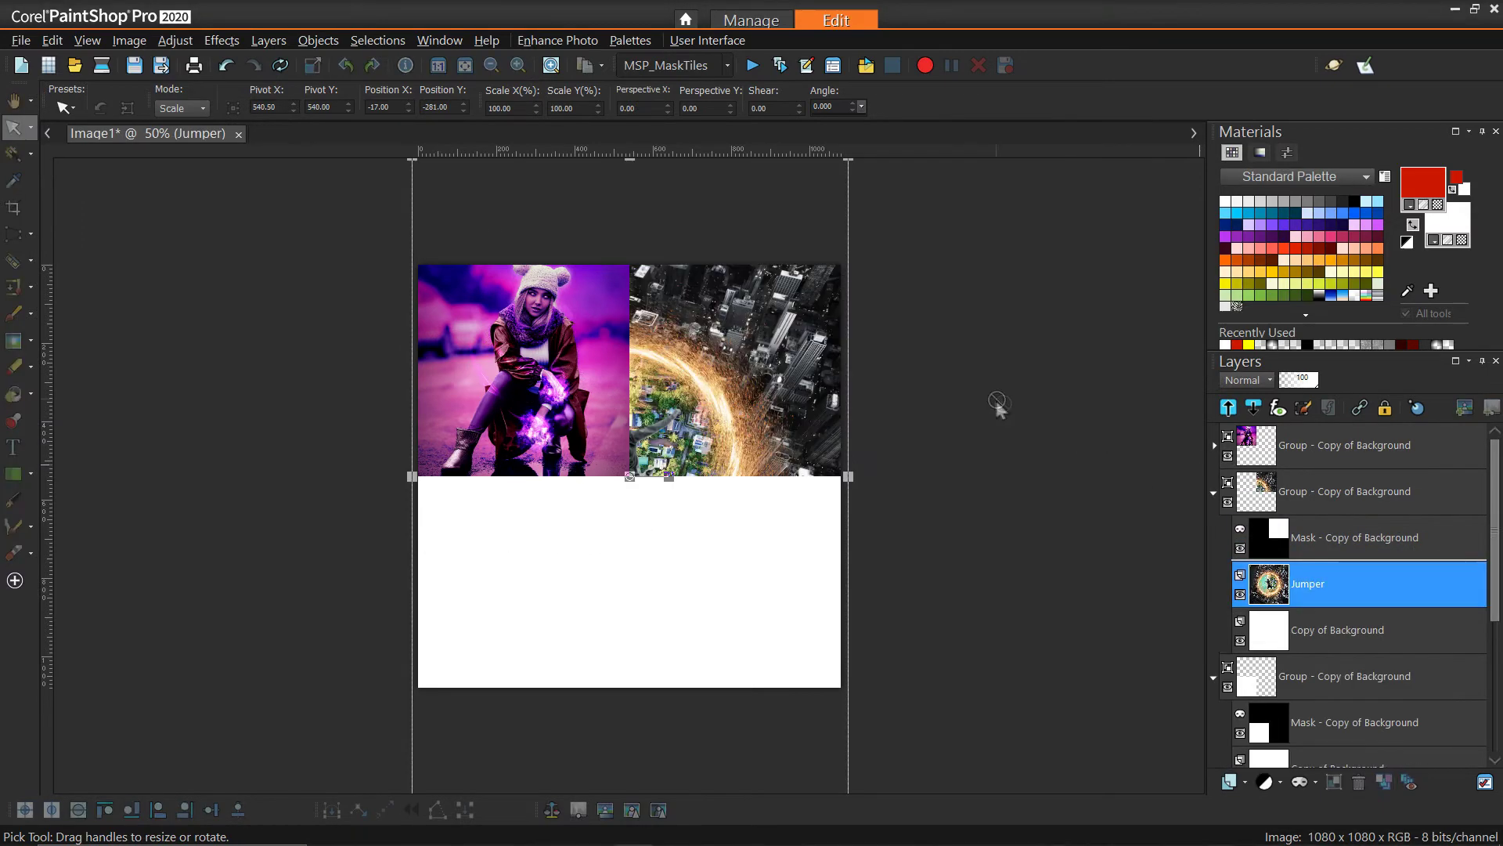
- Scale the Jumper image to about 52% and position it so the glowing ring sits in the upper-right tile
scroll(1000, 409, "down", 1)
left_click_drag(456, 734, 638, 498)
left_click_drag(712, 354, 711, 395)
left_click(1213, 492)
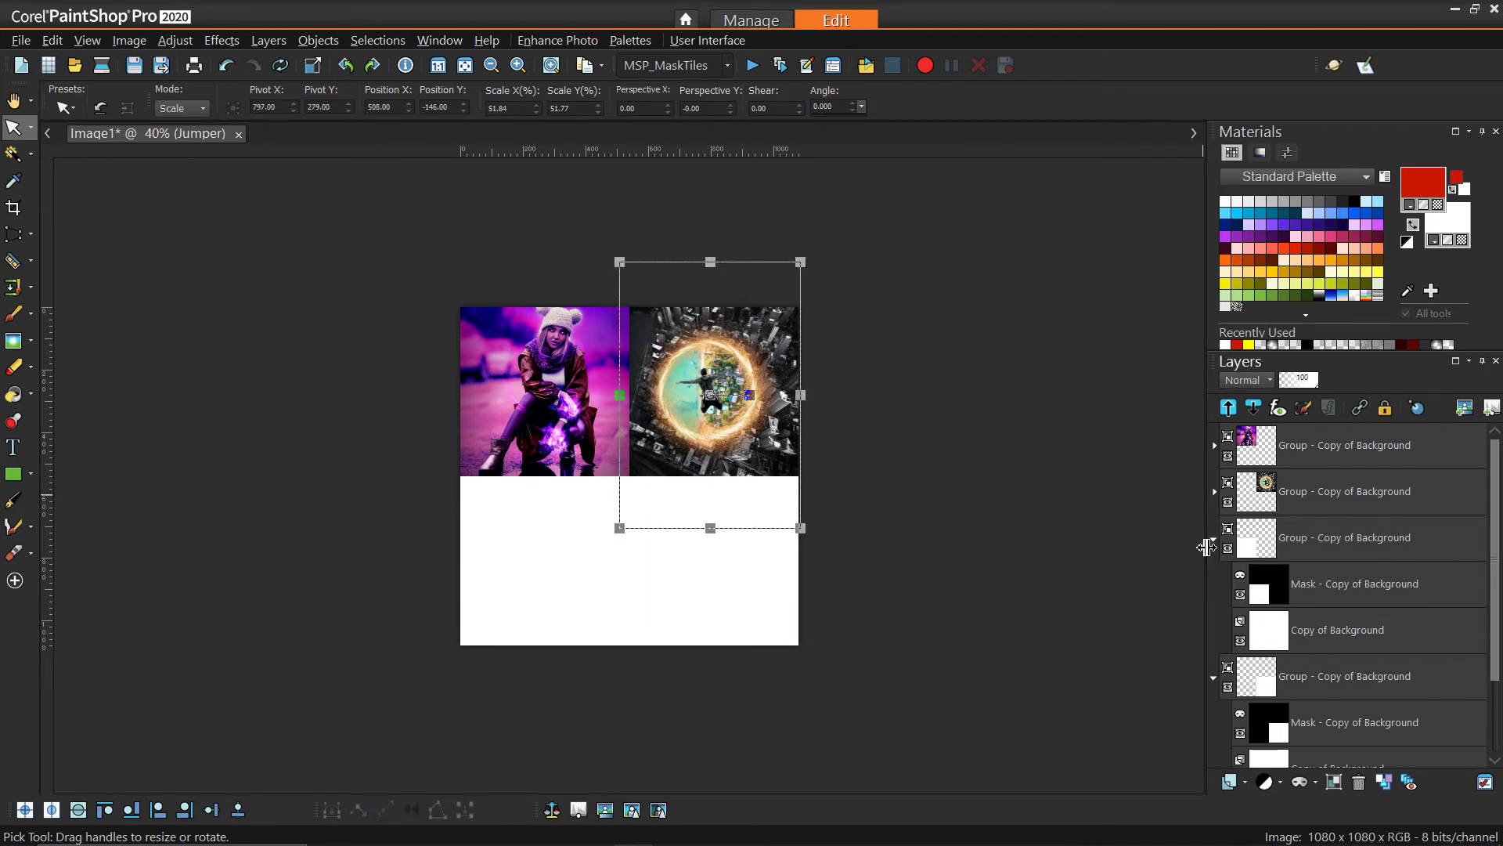
- Add the transformation image below the third group's mask and scale it to about 46% to fill the lower-left tile
left_click_drag(1340, 736, 1342, 609)
left_click_drag(831, 276, 637, 469)
left_click_drag(429, 677, 453, 650)
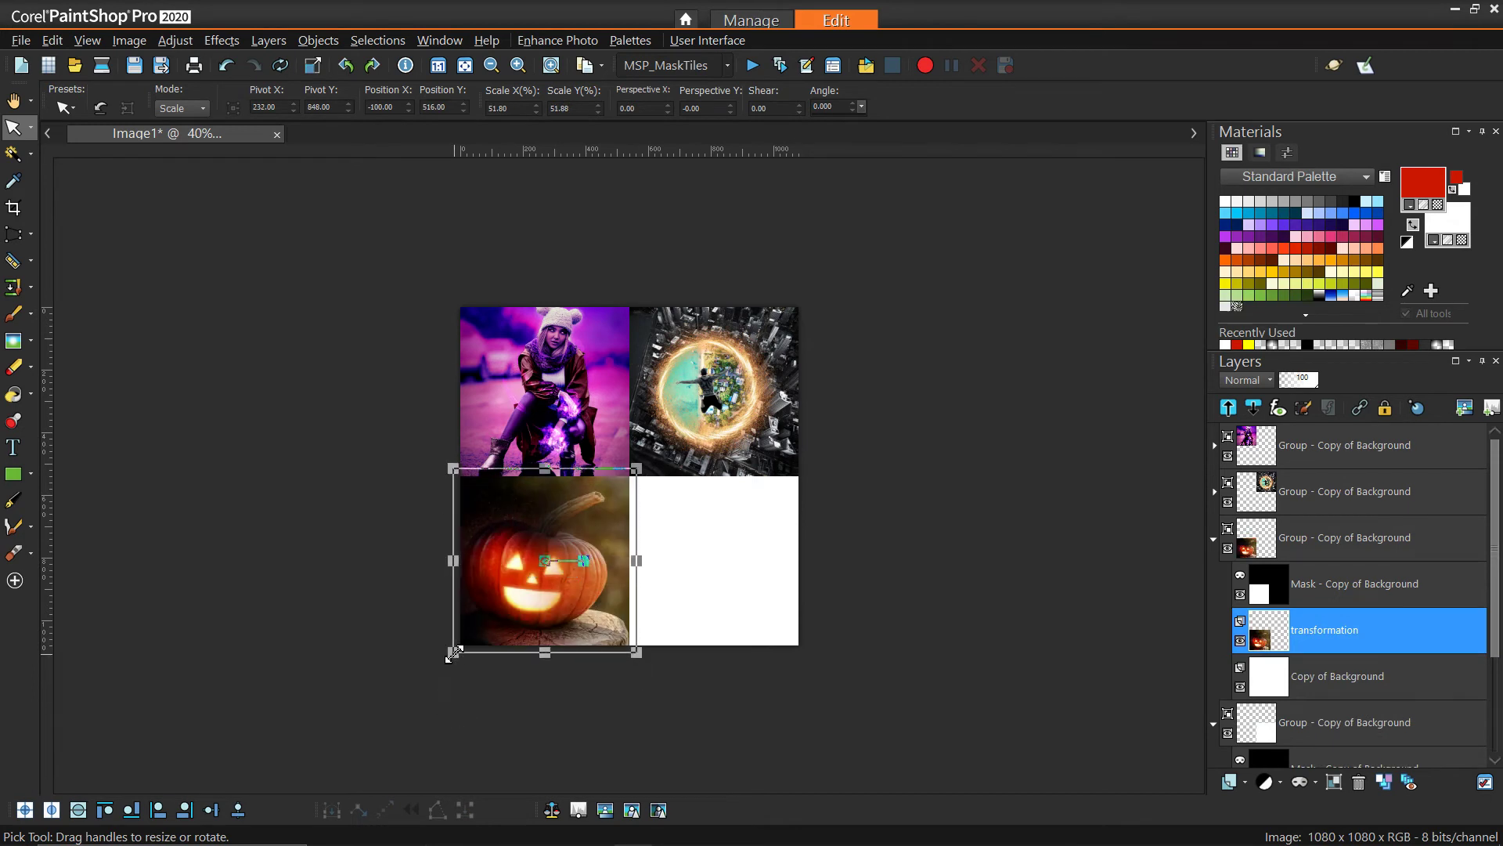
left_click(1213, 540)
- Add the comparison image below the fourth group's mask, enlarge it to about 132%, and position it over the lower-right tile
left_click_drag(1499, 675, 1361, 657)
left_click_drag(657, 528, 710, 581)
left_click_drag(755, 637, 802, 708)
left_click_drag(705, 559, 722, 543)
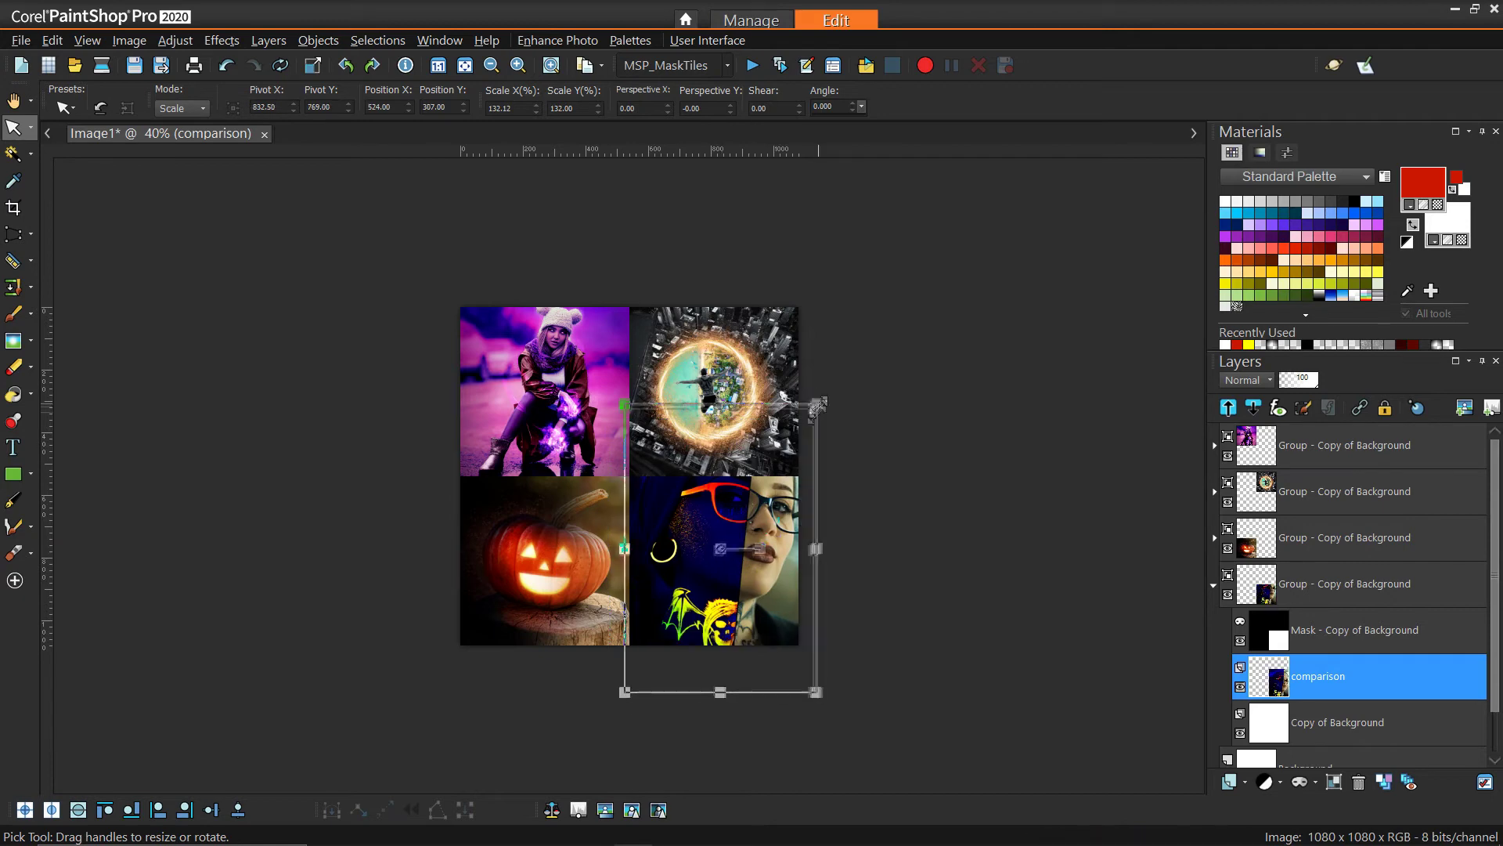
key("a")
scroll(637, 292, "up", 1)
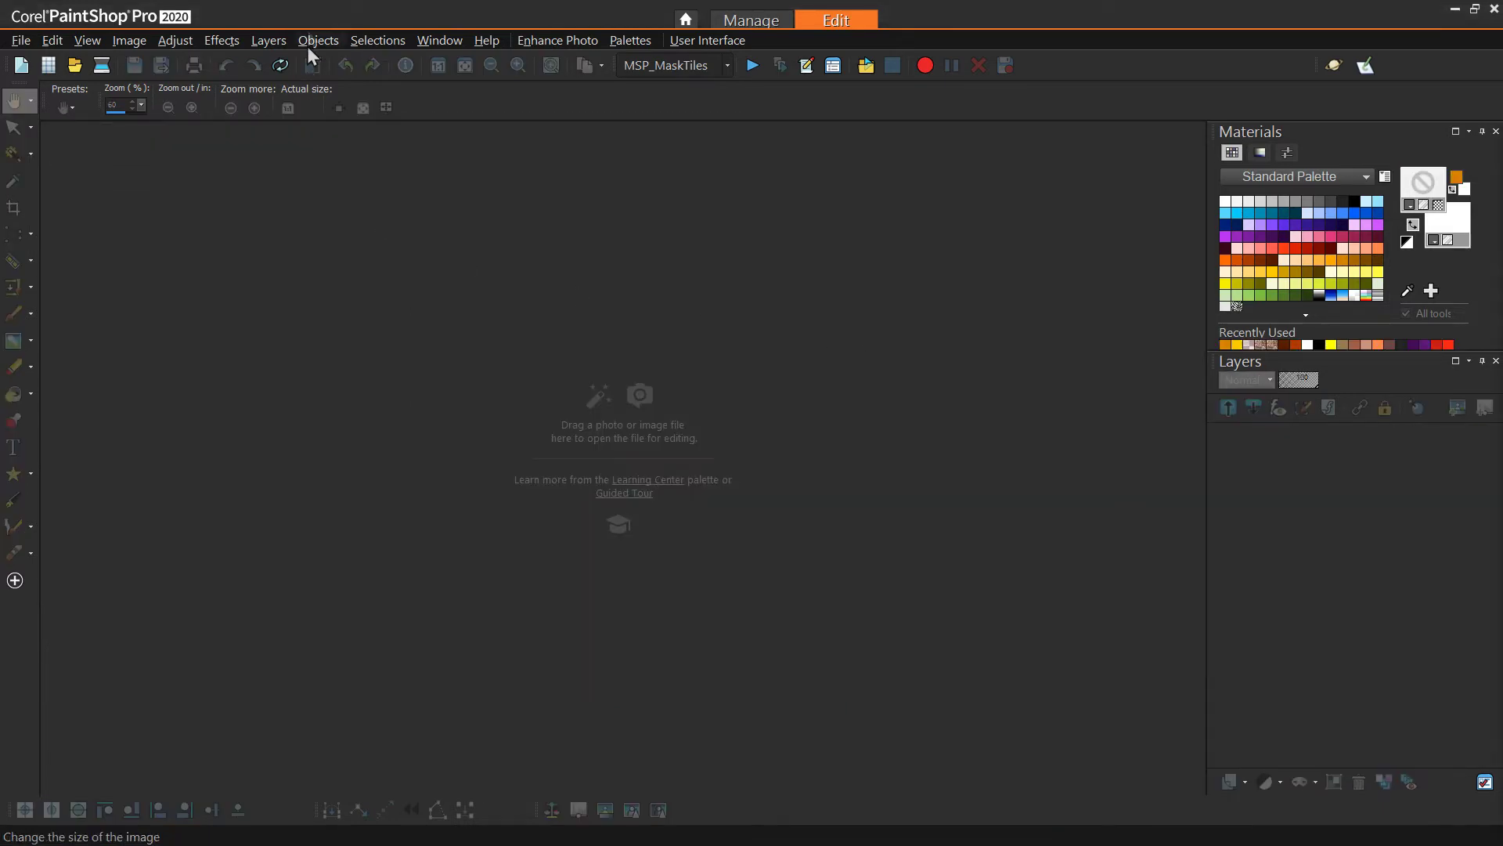
- Create a new blank image of 1920 x 1080 pixels at 200 pixels per inch
left_click(22, 67)
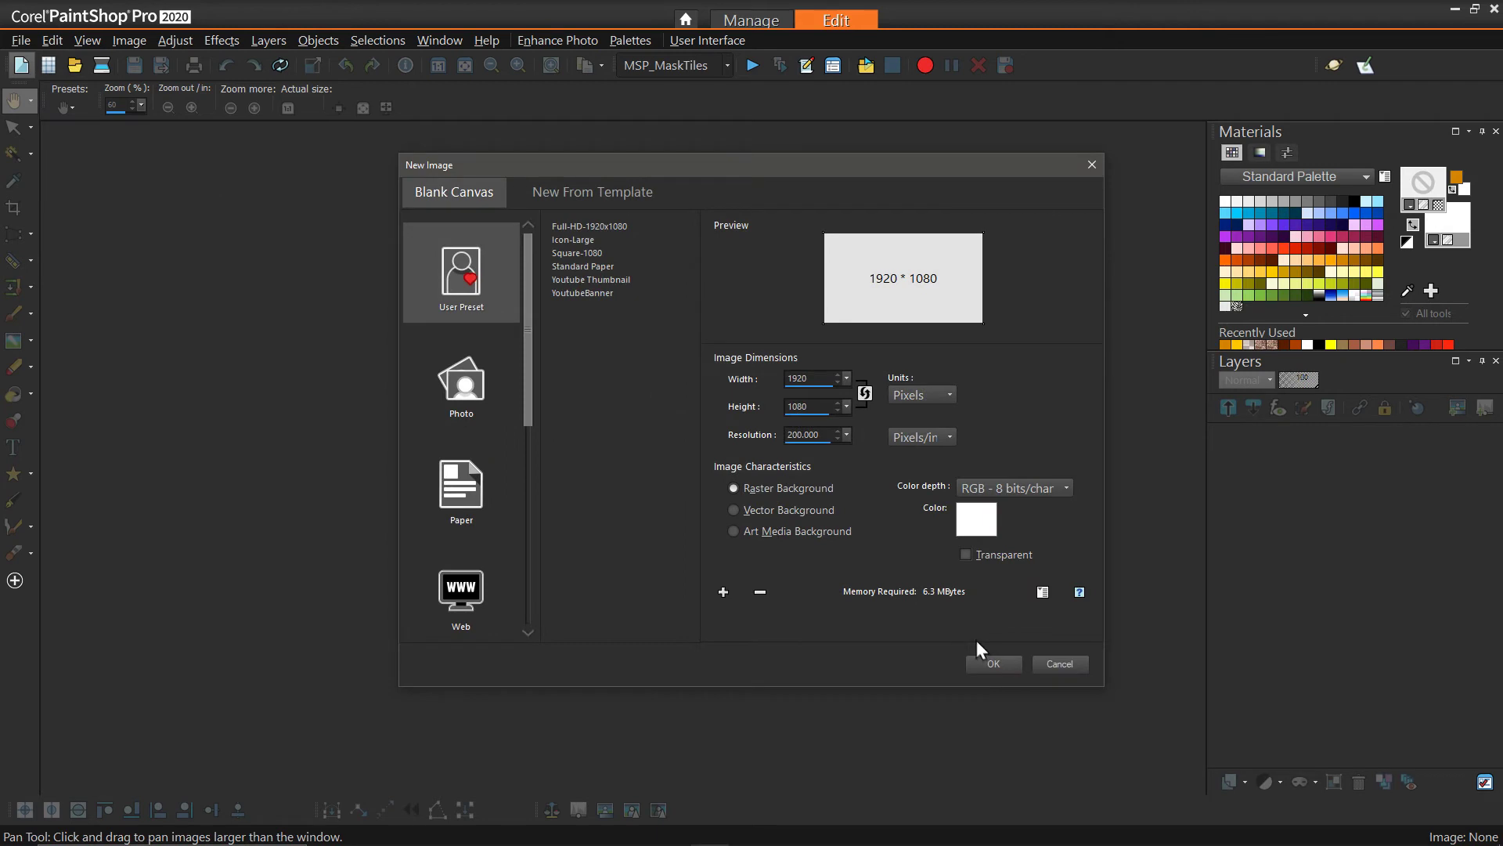
left_click(988, 663)
scroll(804, 499, "down", 2)
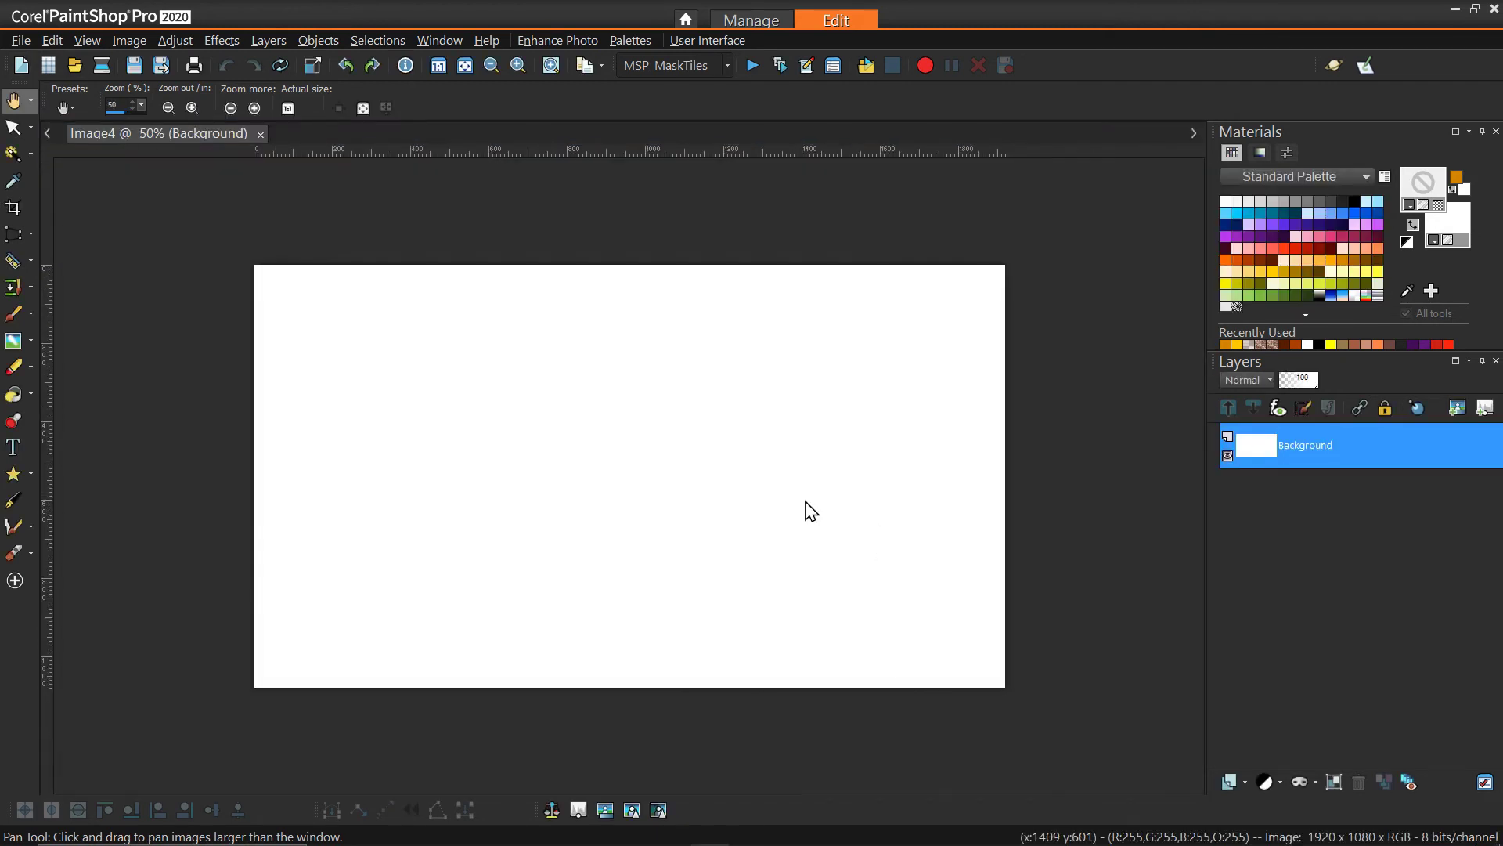
- Run the MSP_MaskTiles script on the landscape image with 1 row and multiple columns
left_click(752, 65)
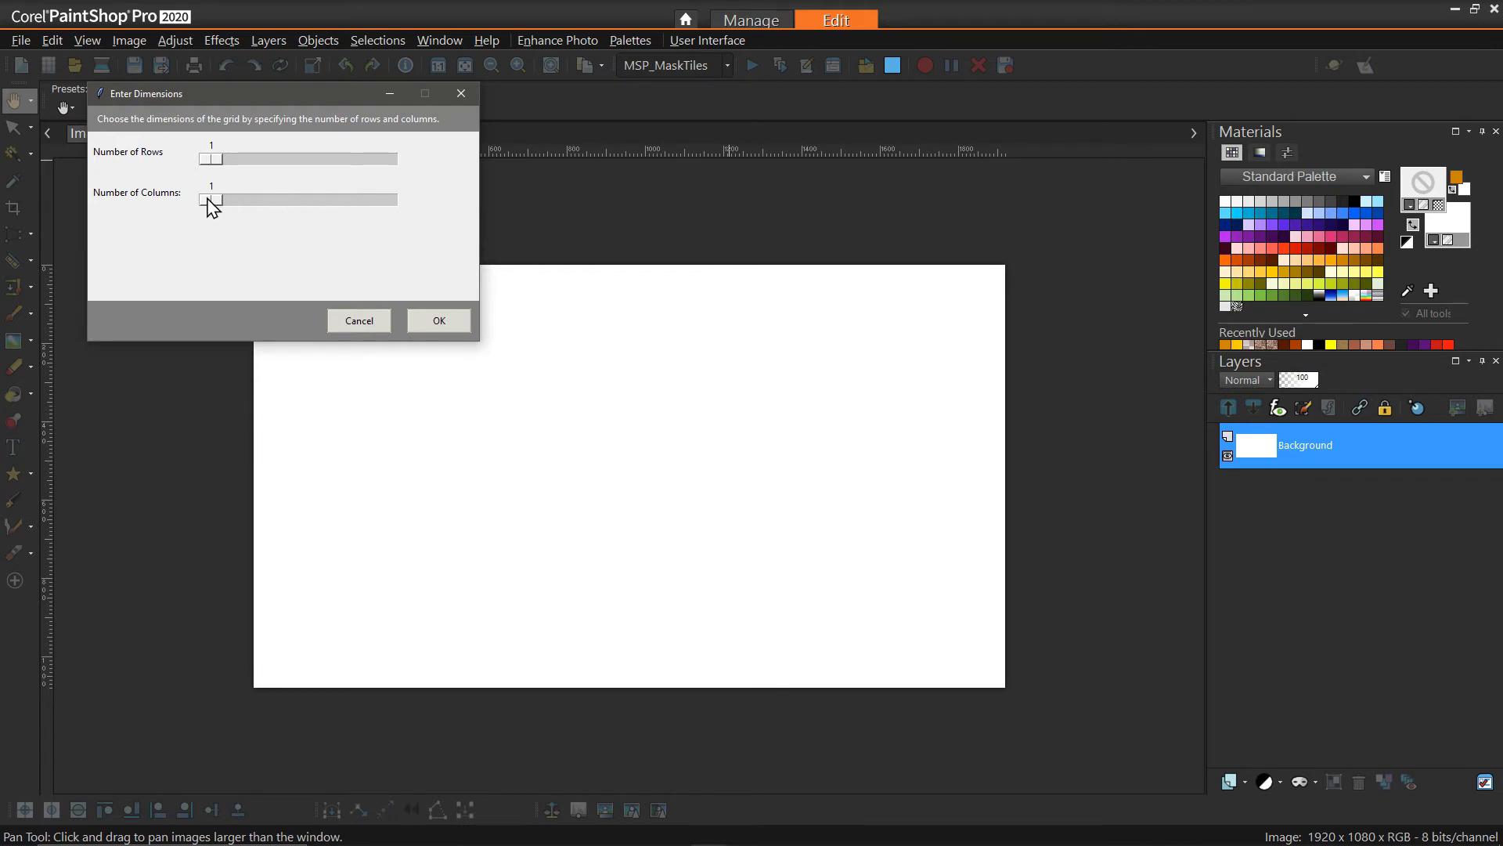
left_click_drag(209, 200, 269, 205)
left_click(444, 323)
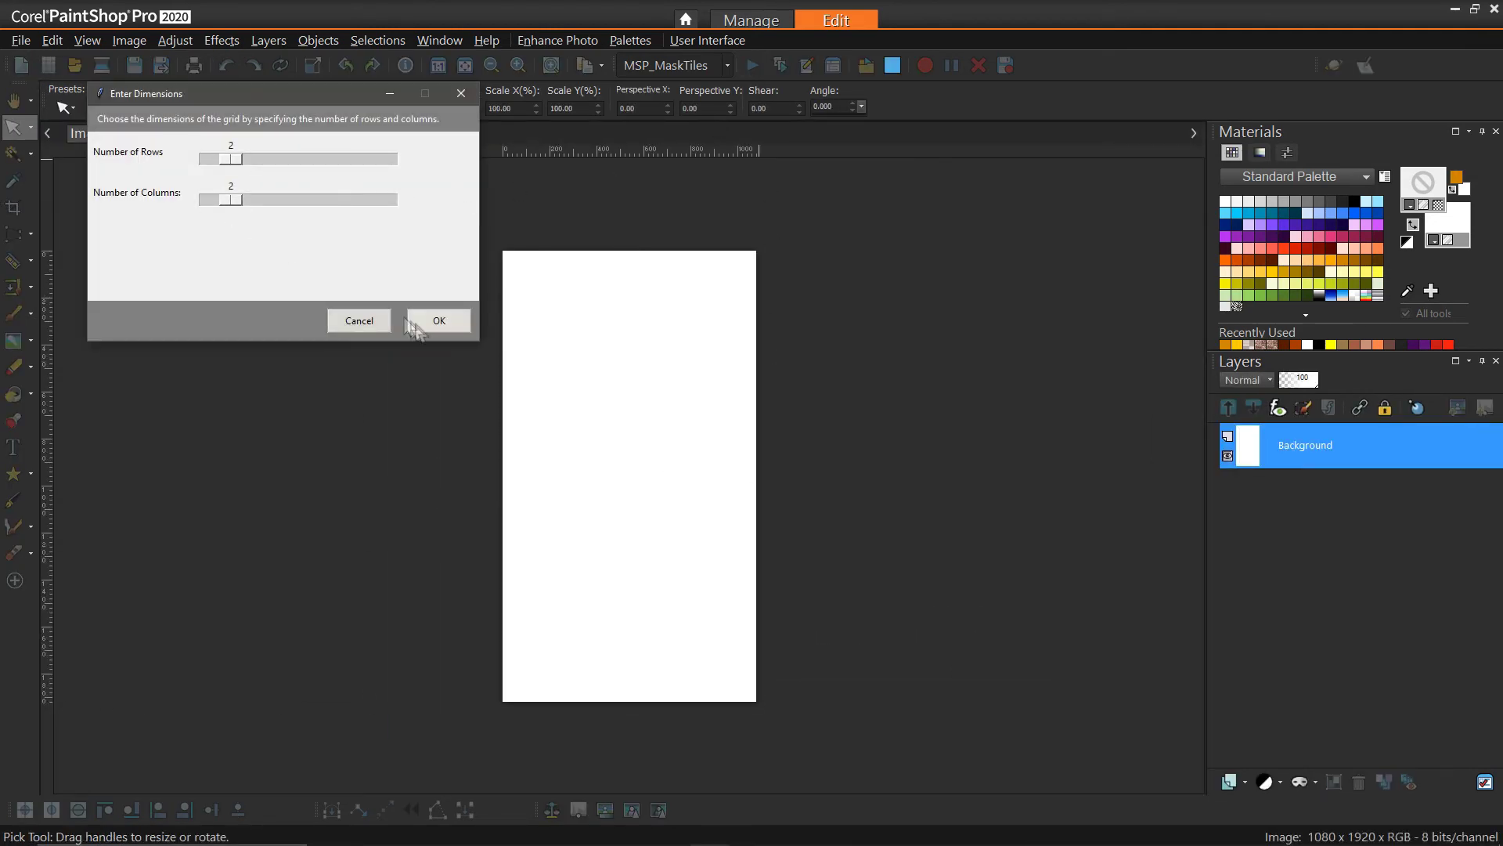
- Generate 2 by 2 mask tiles on the 1080 x 1920 image, and fit the scarlet_witch_rendered image into the upper-left tile at about 32.4% scale
left_click(435, 319)
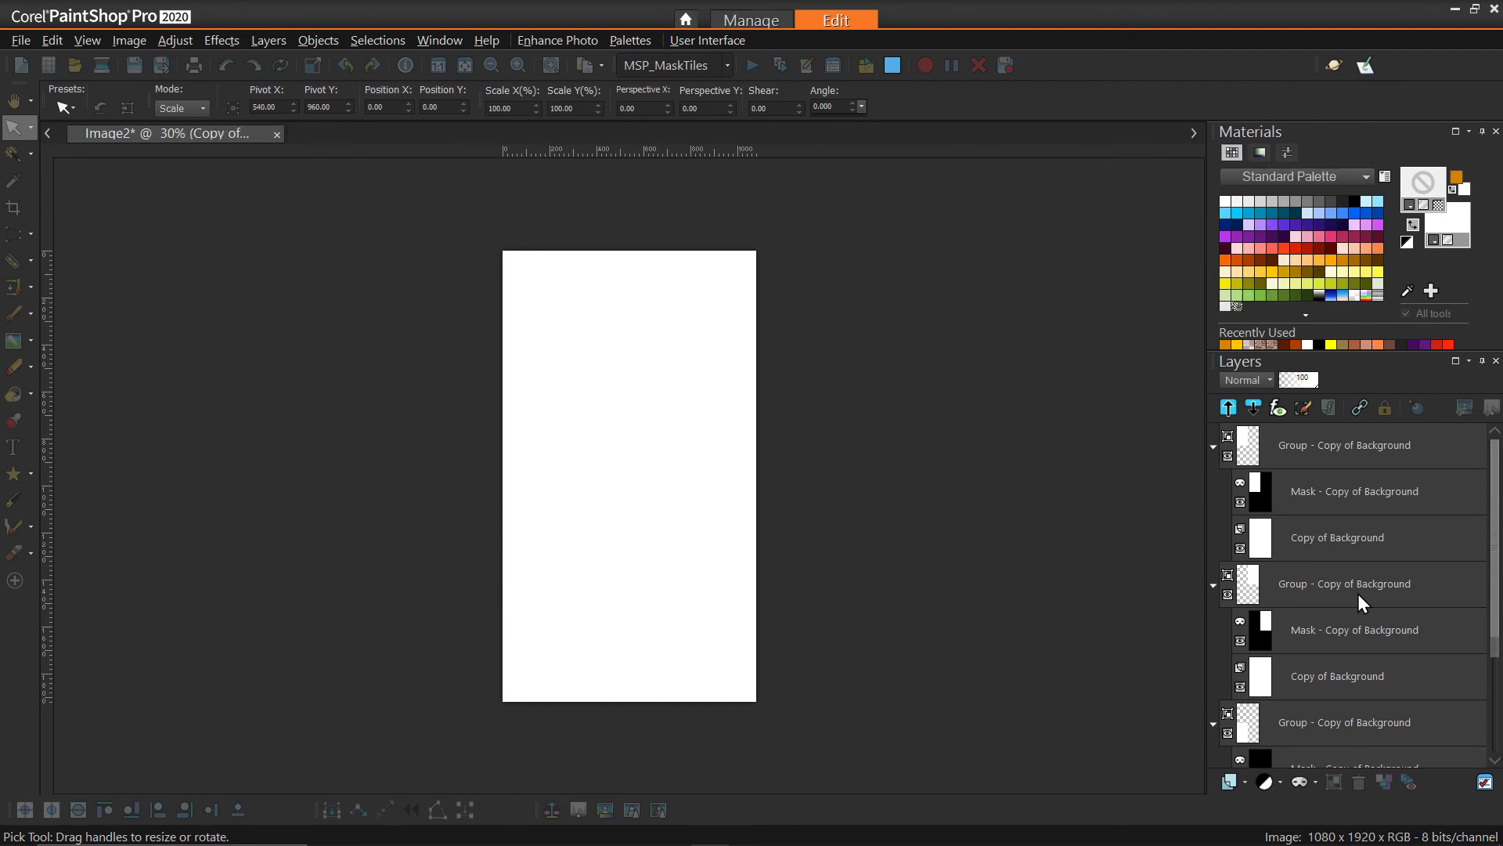
left_click(1427, 540)
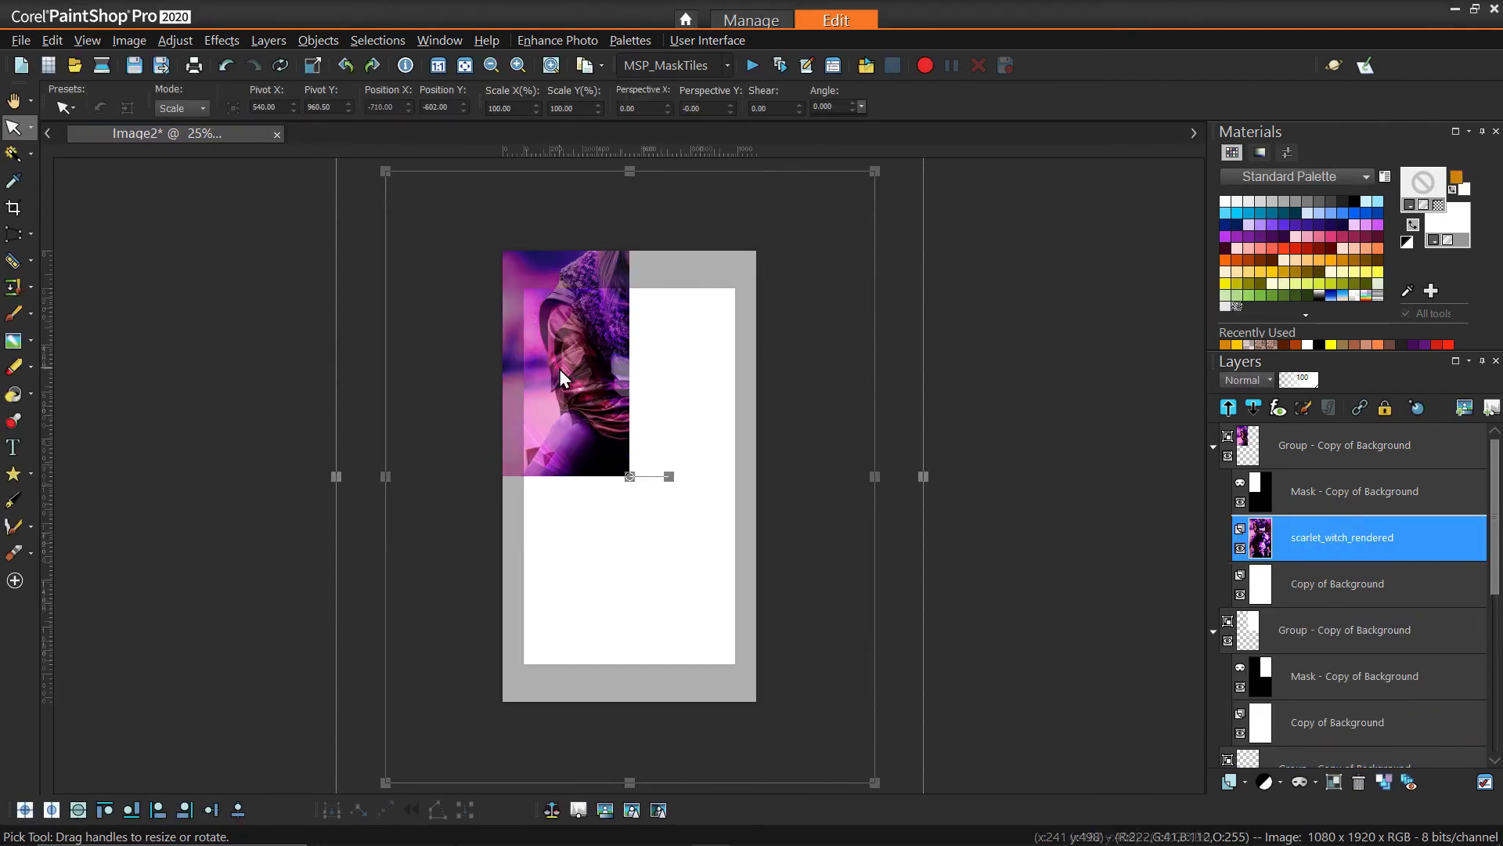
left_click_drag(817, 710, 627, 486)
left_click_drag(389, 168, 477, 279)
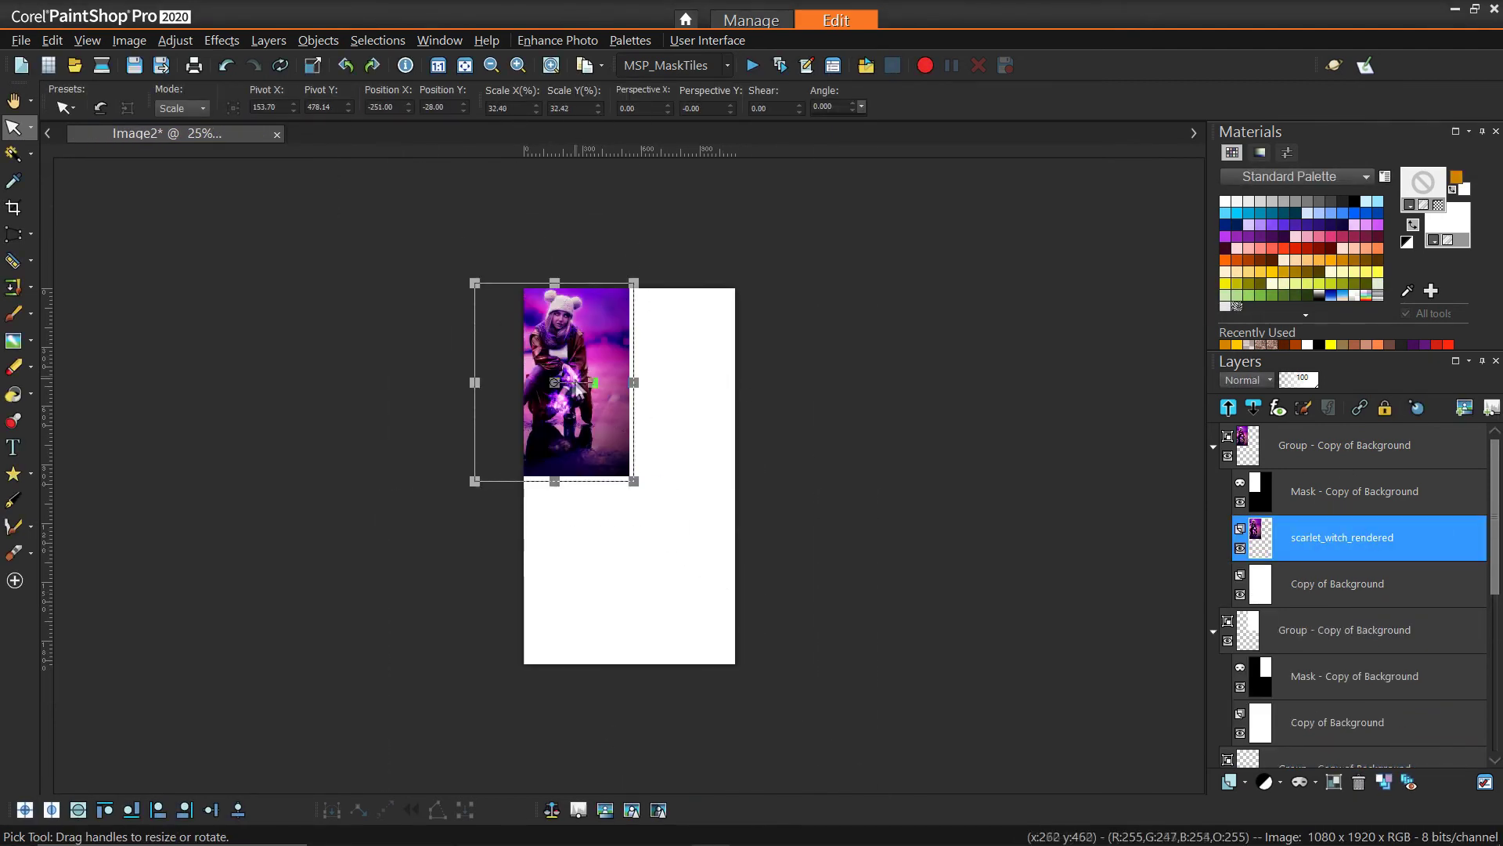
left_click(1214, 445)
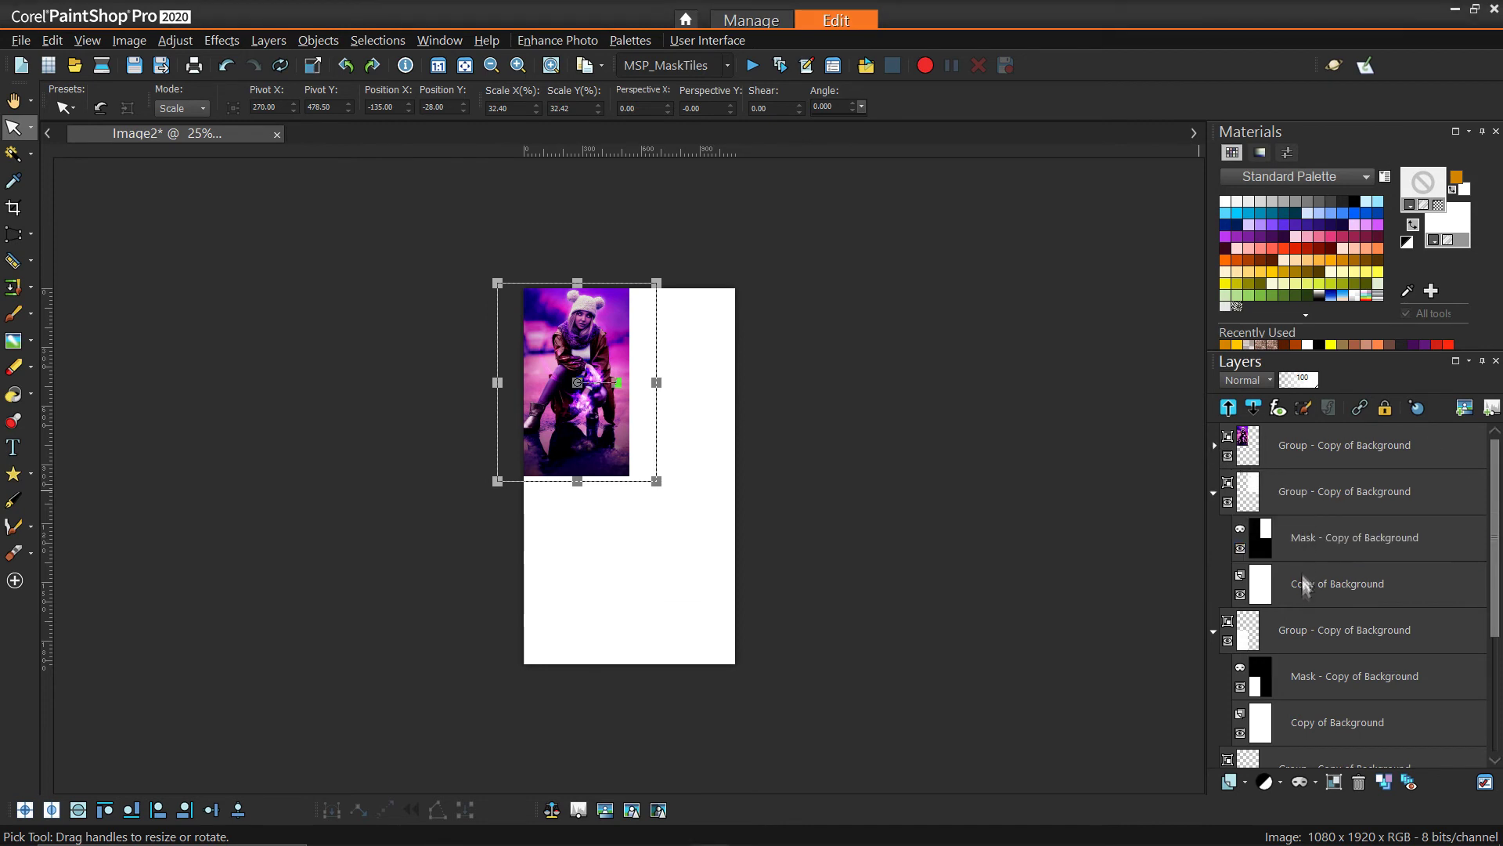
- Add the Jumper image to the second group, then shrink and position it so the glowing ring is centred in the upper-right tile
left_click(1304, 581)
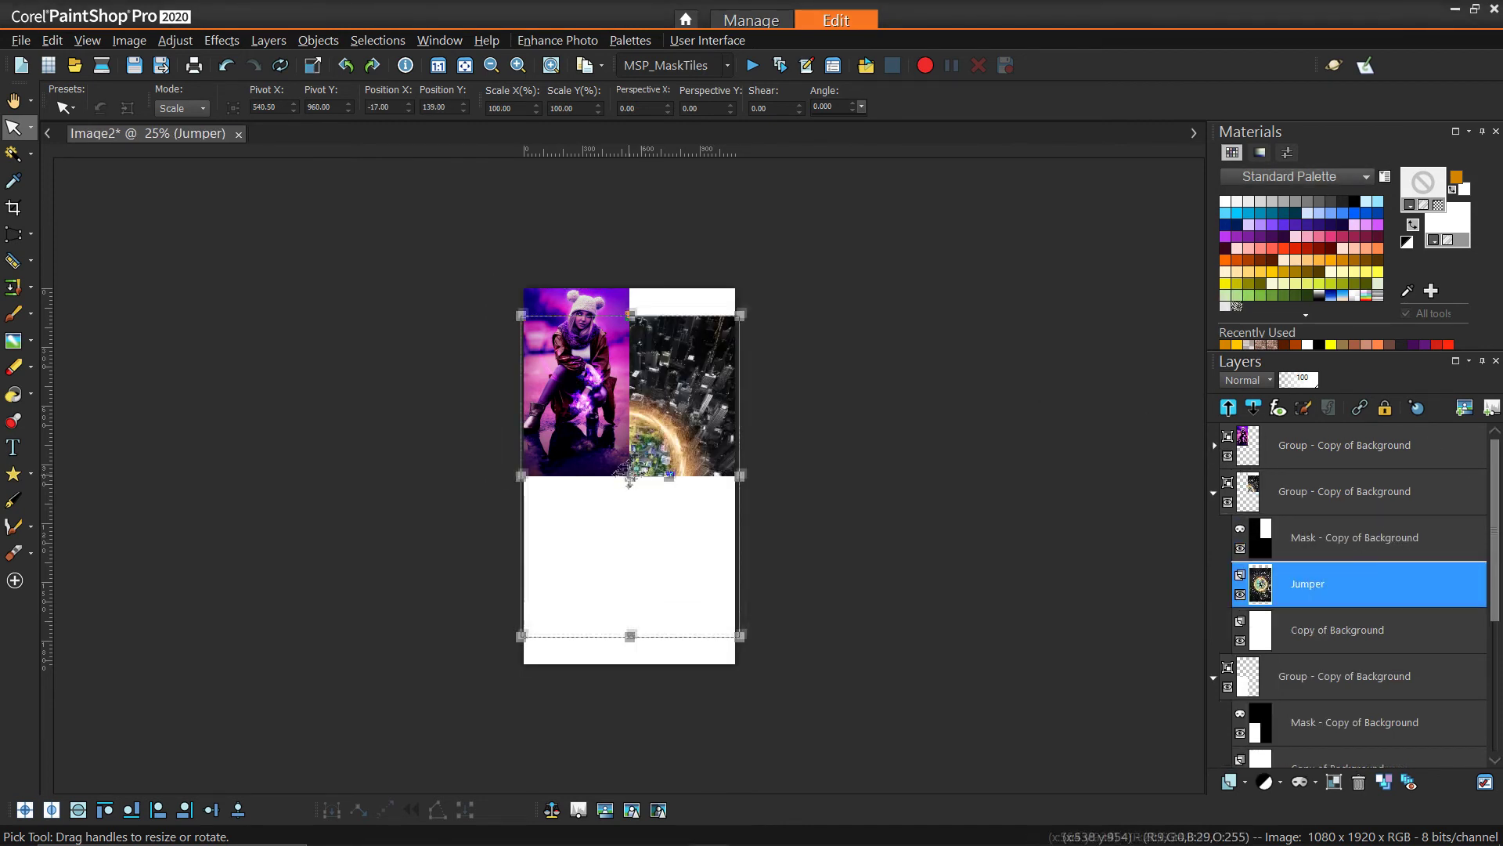
left_click_drag(651, 486, 651, 453)
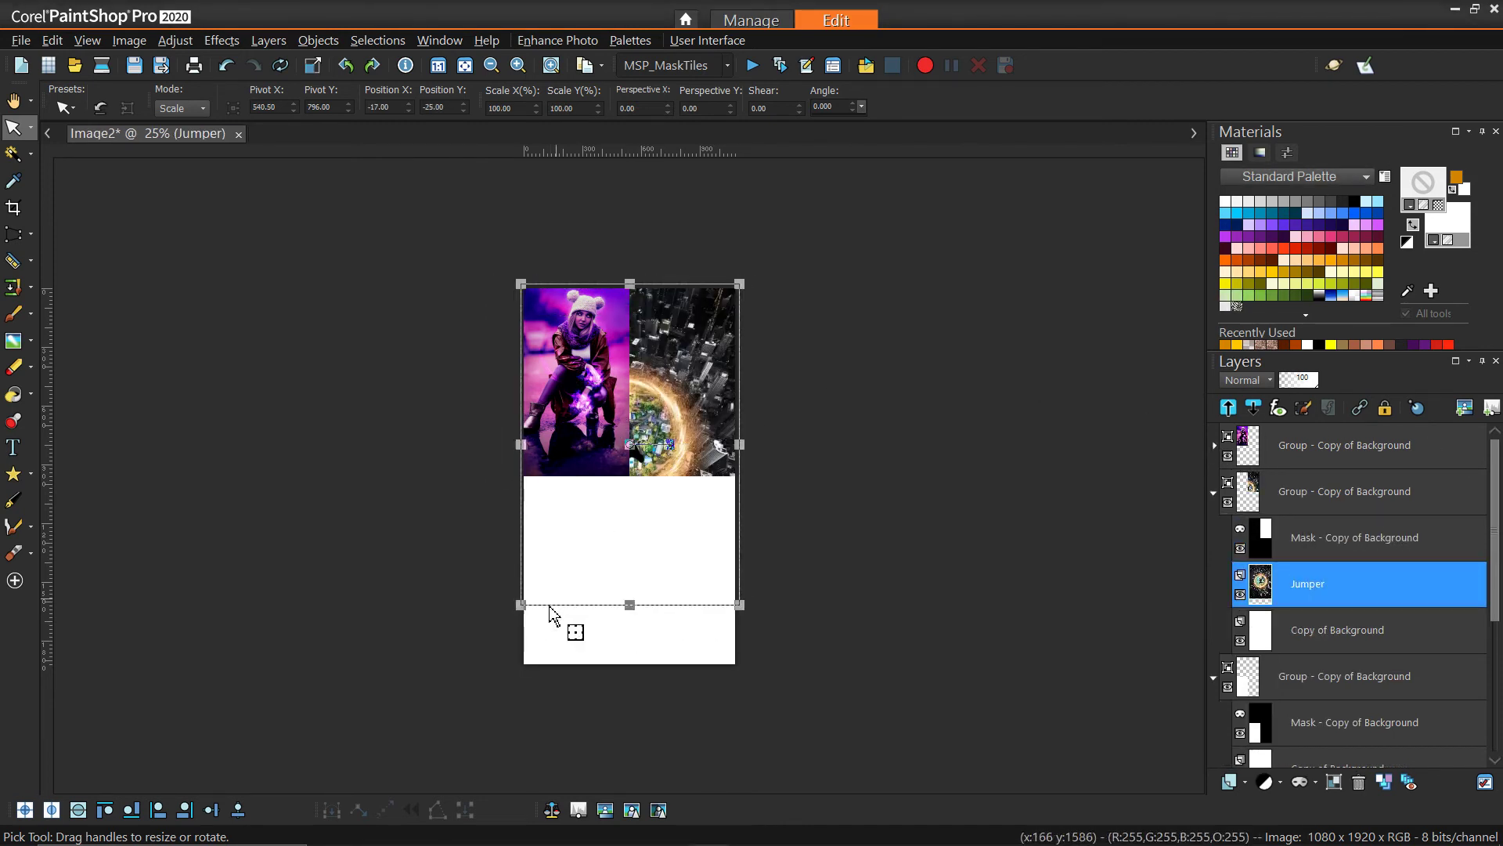
left_click_drag(525, 603, 623, 491)
scroll(625, 490, "up", 2)
left_click(697, 318)
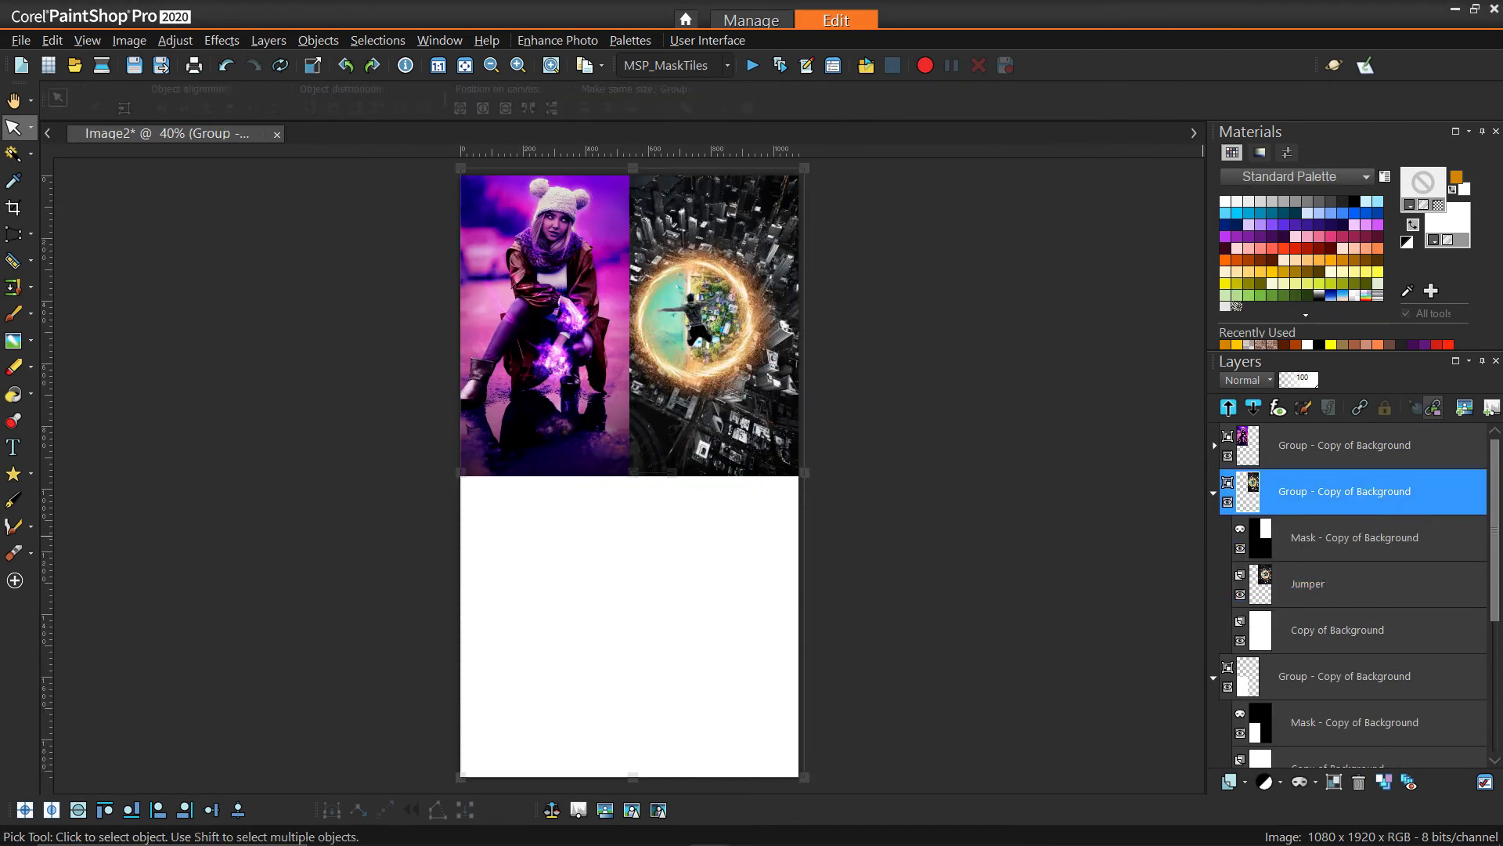
left_click(1316, 583)
left_click_drag(697, 322, 719, 324)
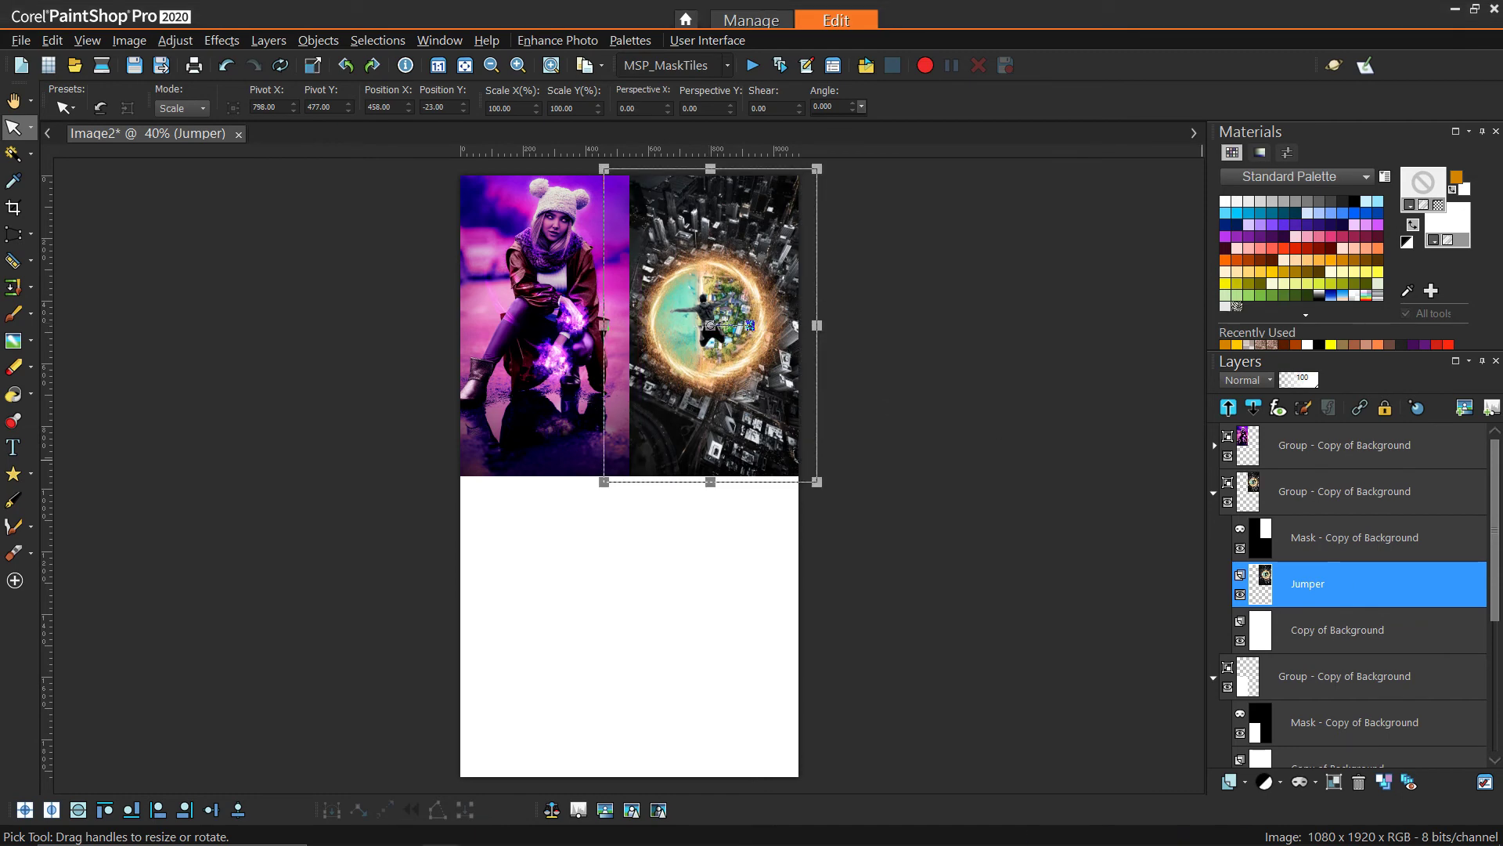
- Add the transformation image below the third group's mask, then shrink and position it so the pumpkin fills the lower-left tile
left_click_drag(1502, 548, 1362, 615)
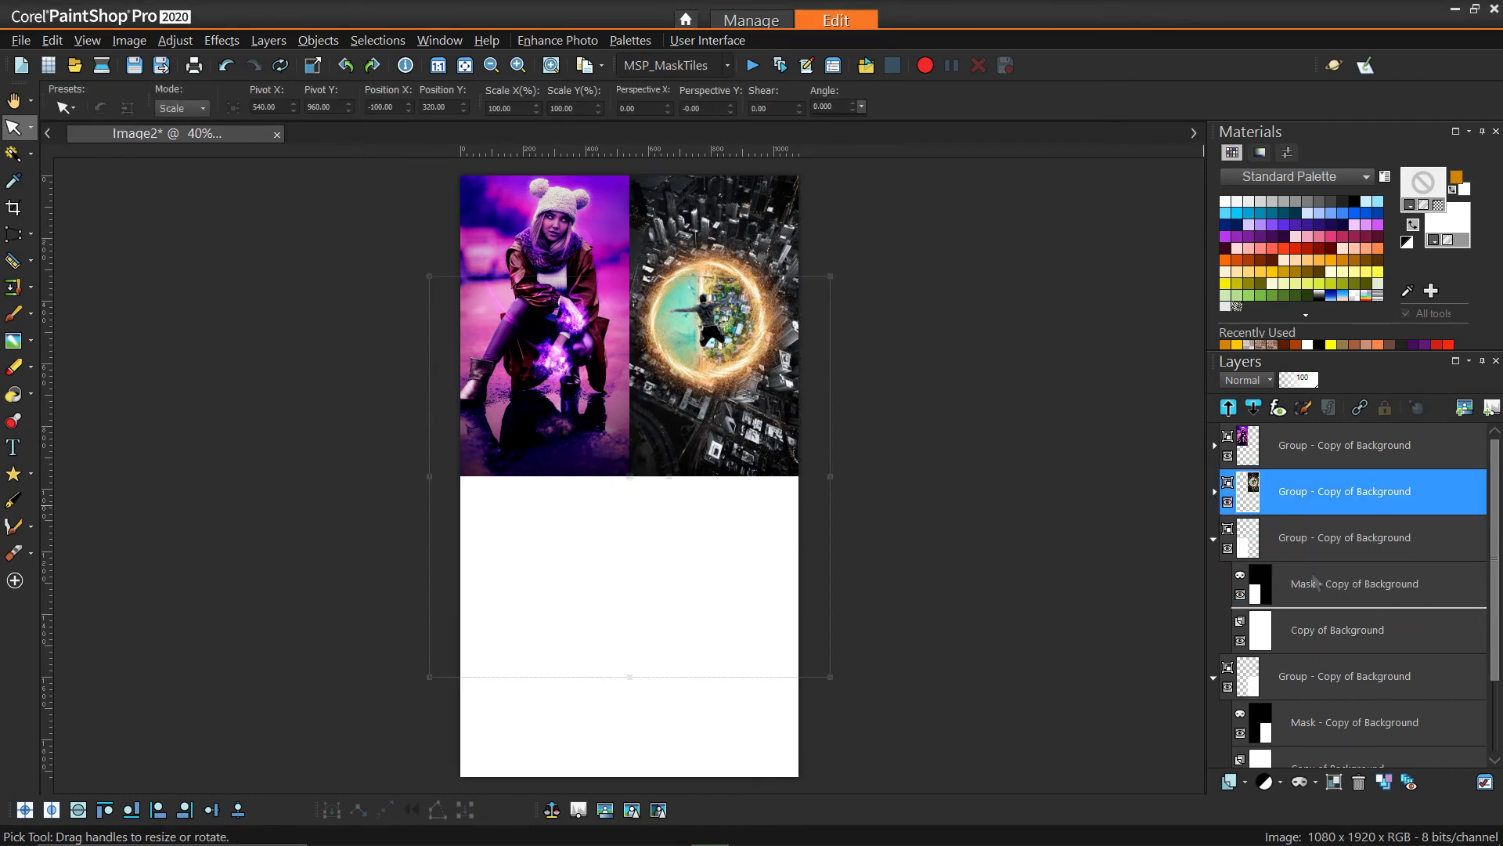
scroll(630, 476, "down", 2)
left_click_drag(630, 474, 578, 557)
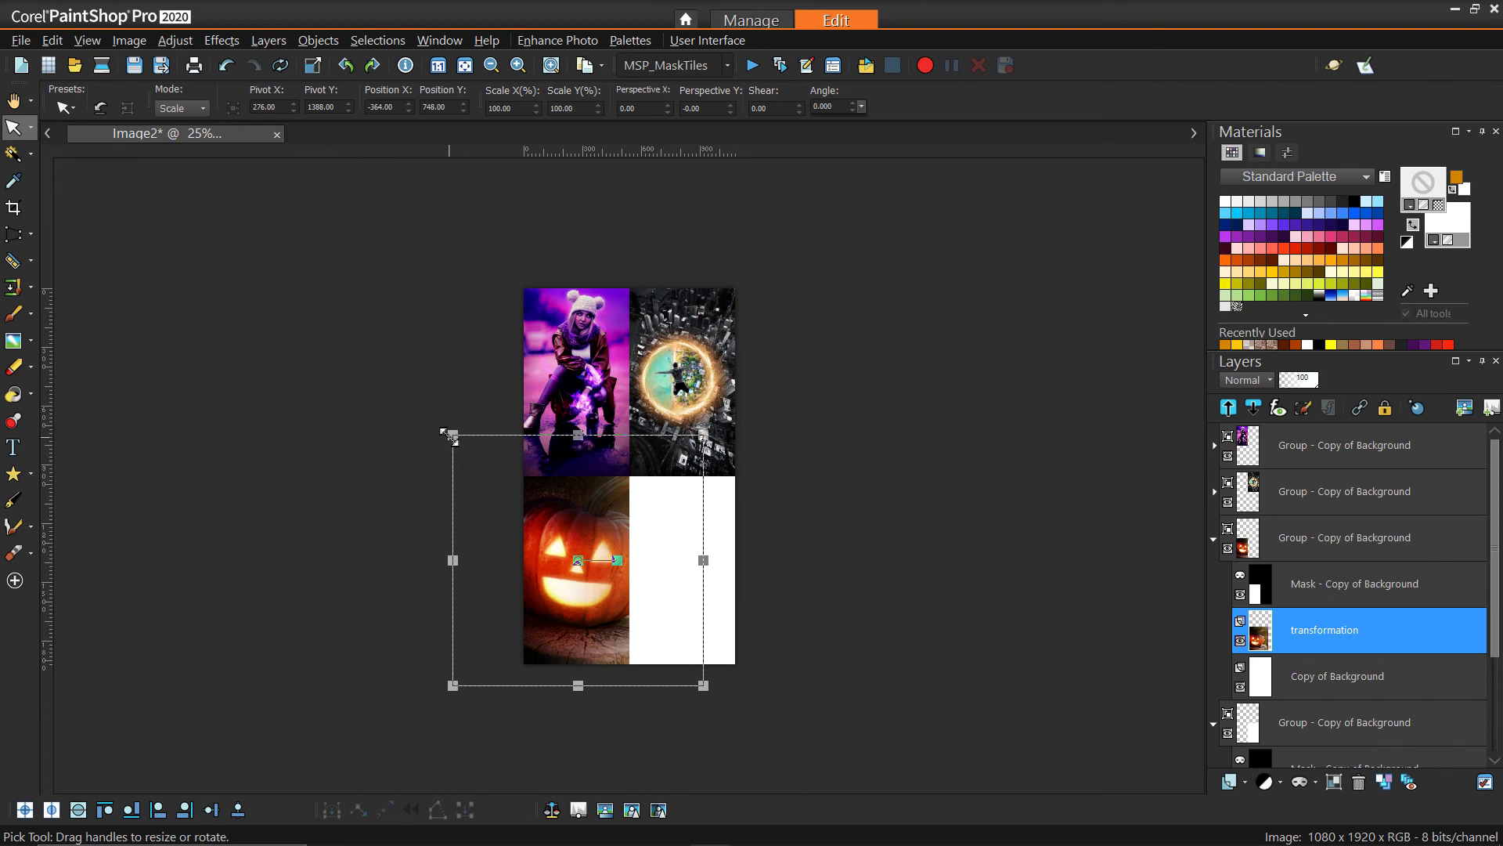
left_click_drag(452, 435, 489, 470)
left_click_drag(703, 685, 683, 671)
left_click_drag(598, 594, 588, 594)
left_click(1214, 539)
- Add the comparison image below the fourth group's mask, enlarge it to about 147%, and position it to fill the lower-right tile
left_click(1358, 630)
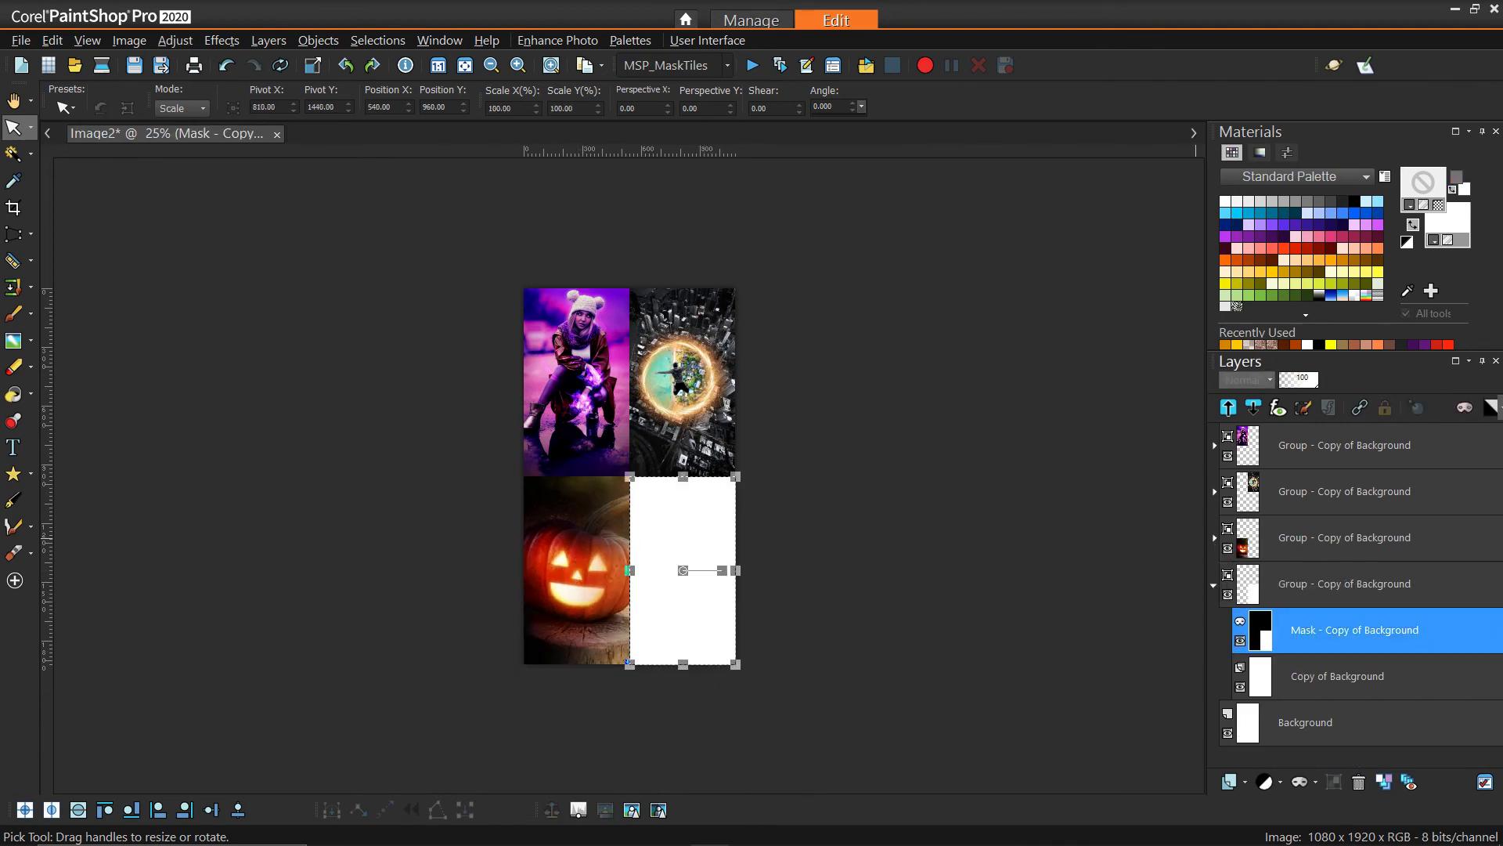
left_click_drag(1502, 550, 1304, 628)
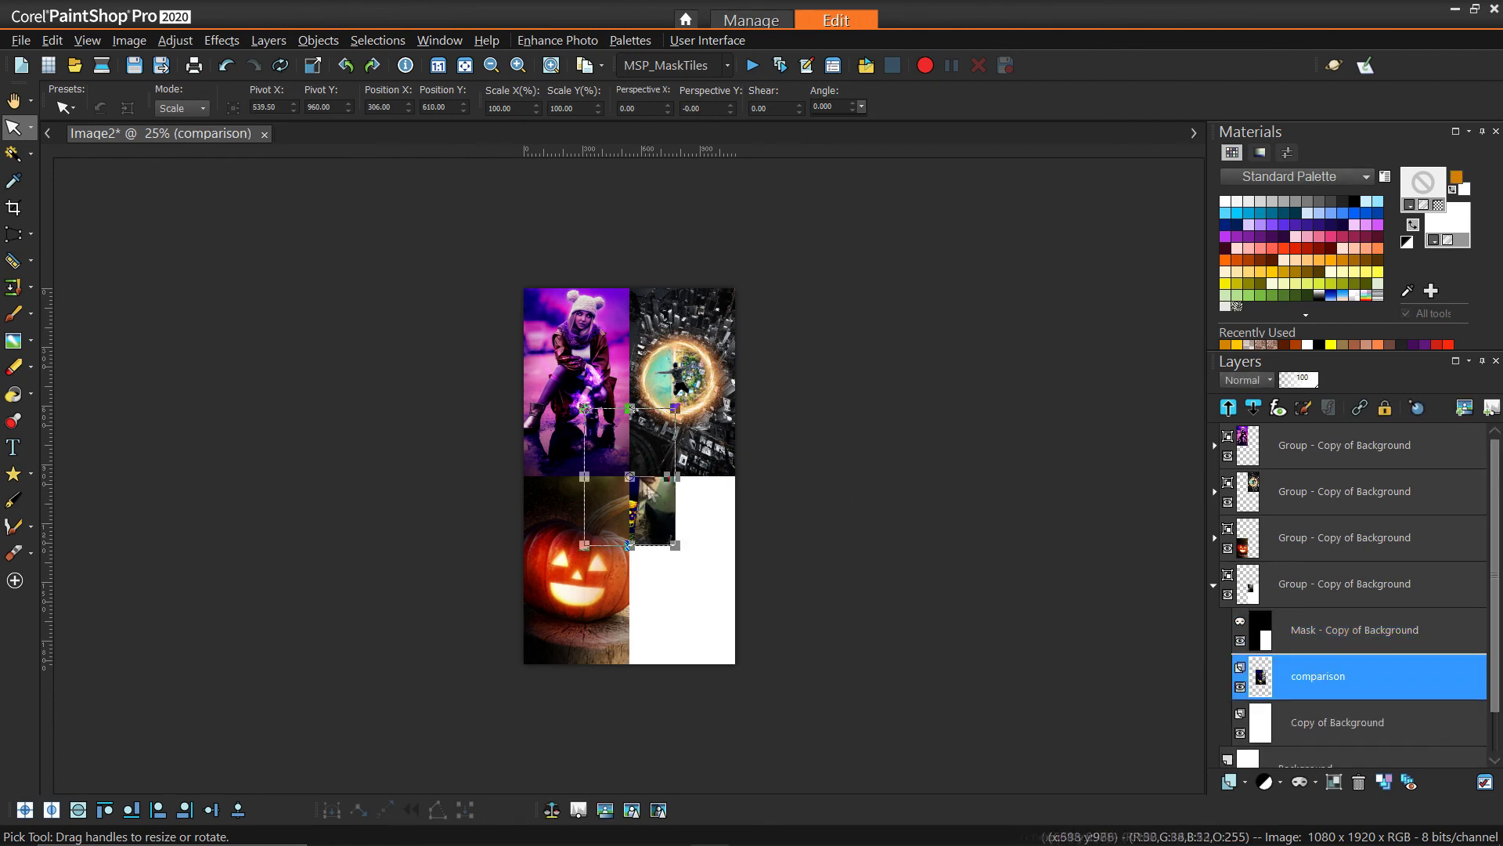
left_click_drag(675, 544, 704, 587)
left_click_drag(642, 501, 678, 564)
left_click_drag(740, 650, 754, 671)
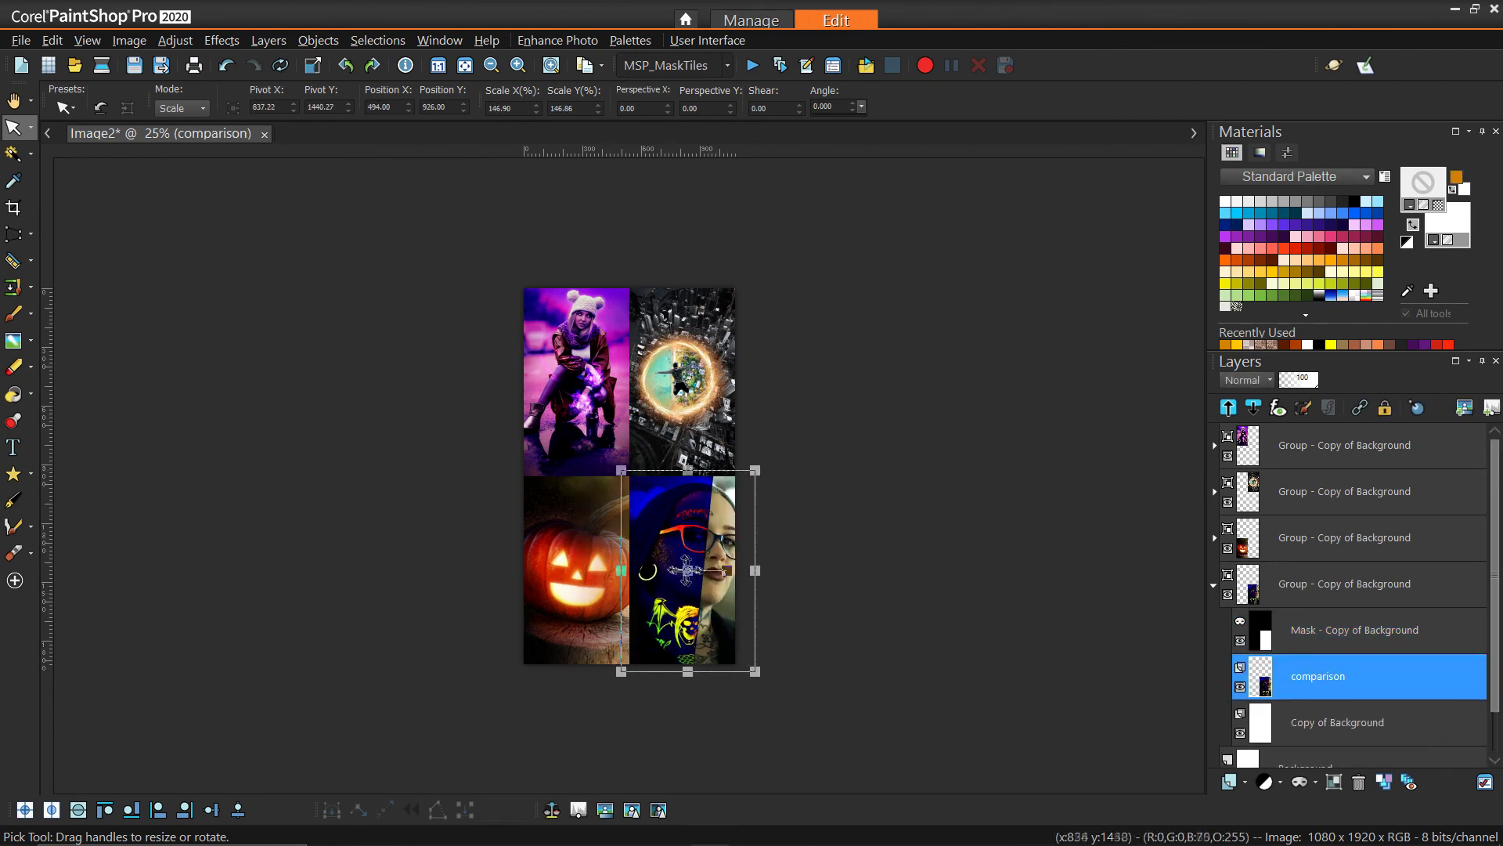
left_click_drag(682, 568, 677, 571)
scroll(678, 571, "up", 2)
key("a")
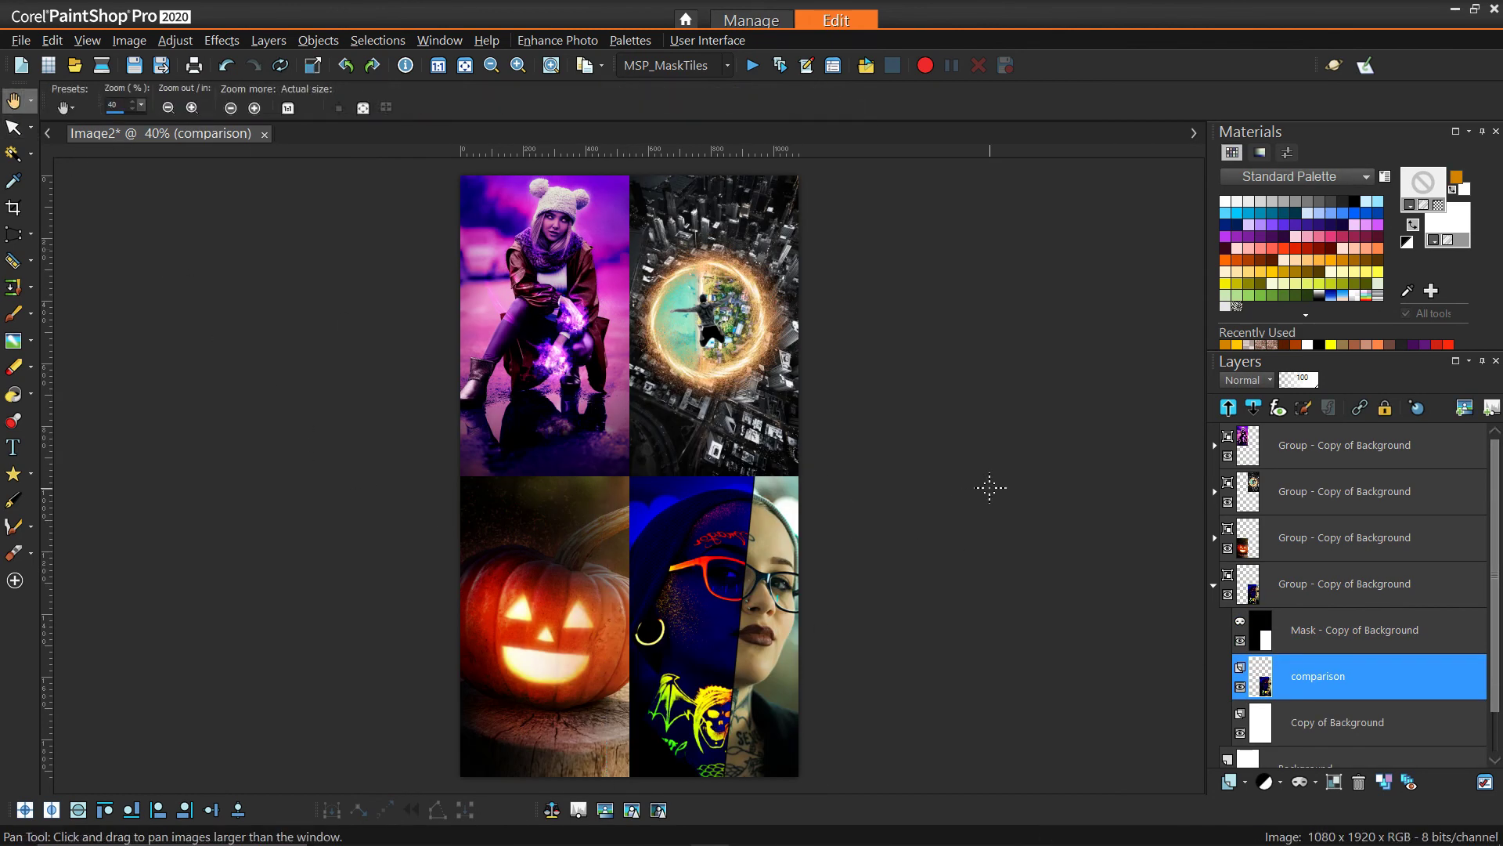